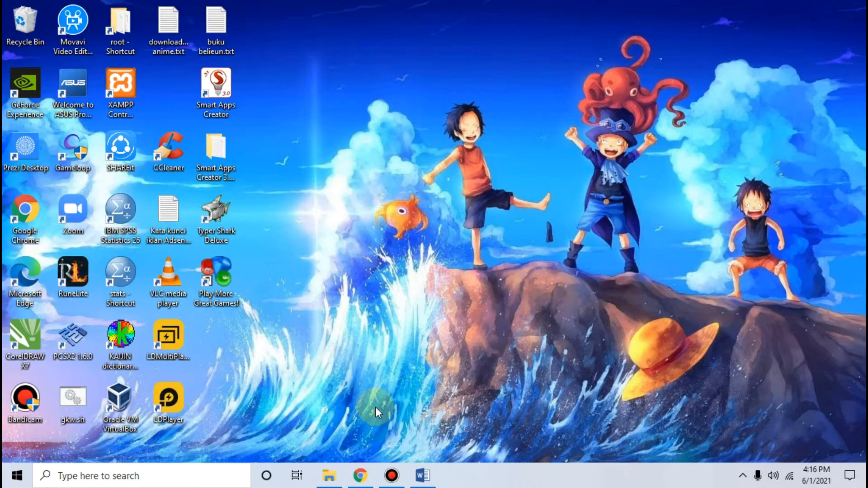
Step: Switch to Chrome and examine the enlarged sample meeting agenda and the start of the Word instructions in the article
click(360, 477)
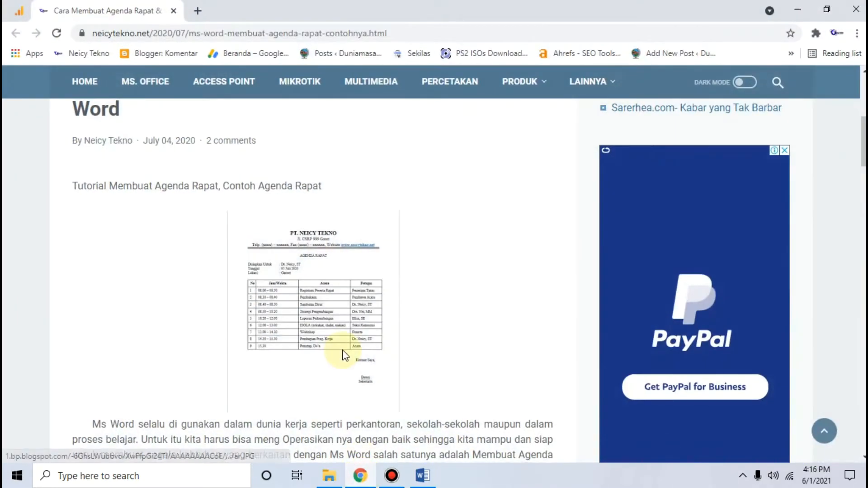
scroll(337, 351, up, 2)
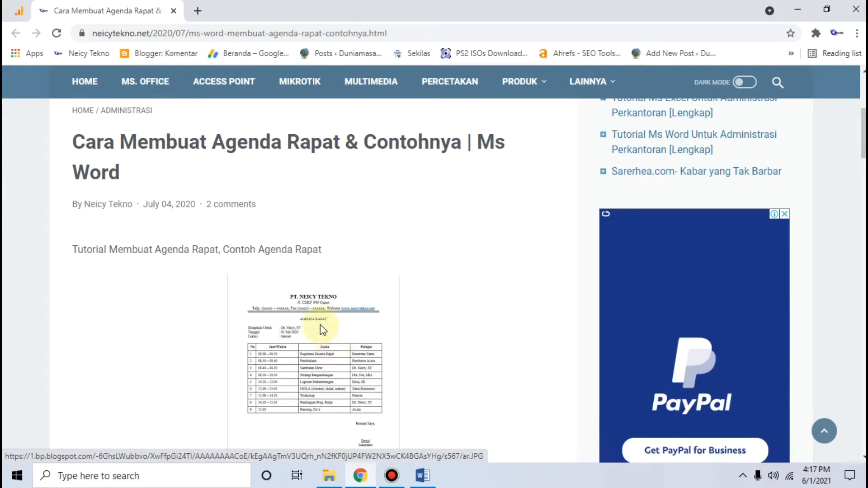
scroll(320, 325, down, 2)
click(319, 297)
click(325, 367)
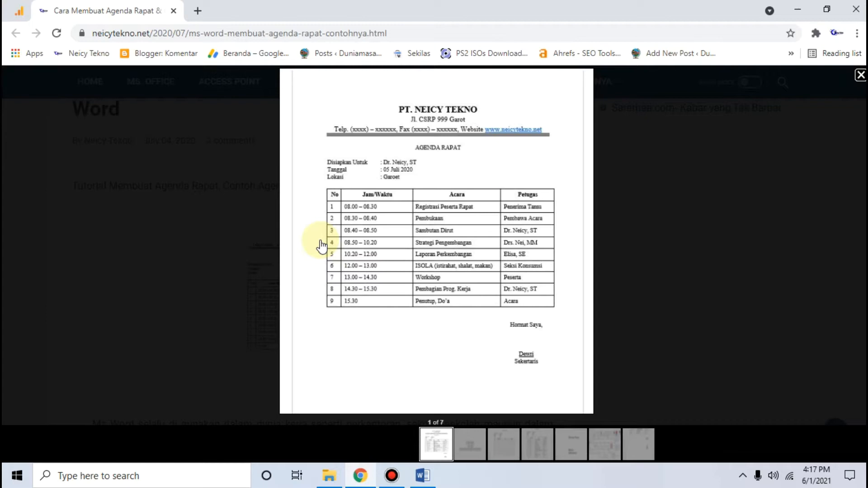
click(655, 197)
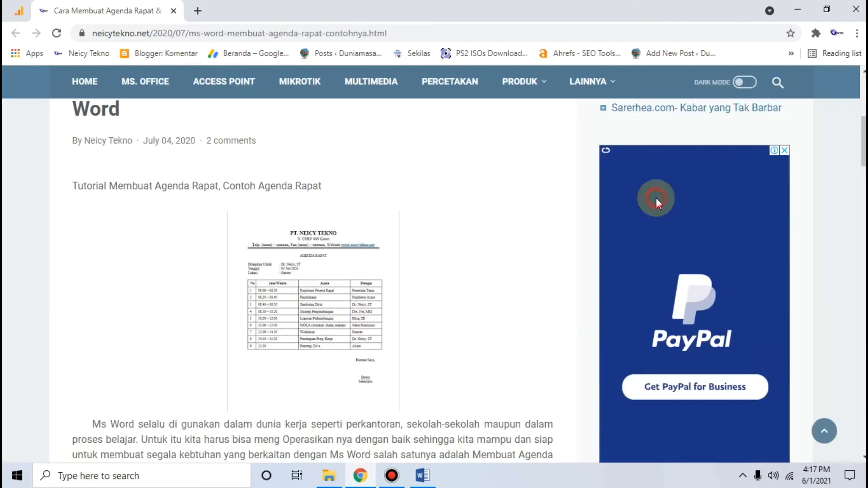
scroll(276, 280, down, 3)
scroll(300, 277, down, 10)
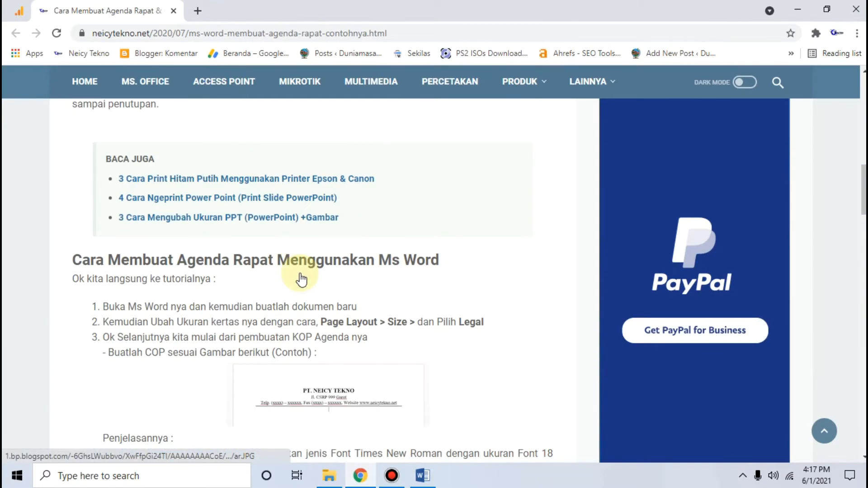
Step: Switch to Word and set the blank document's paper size to Legal 8.5 x 14 in (216 x 356mm)
click(422, 475)
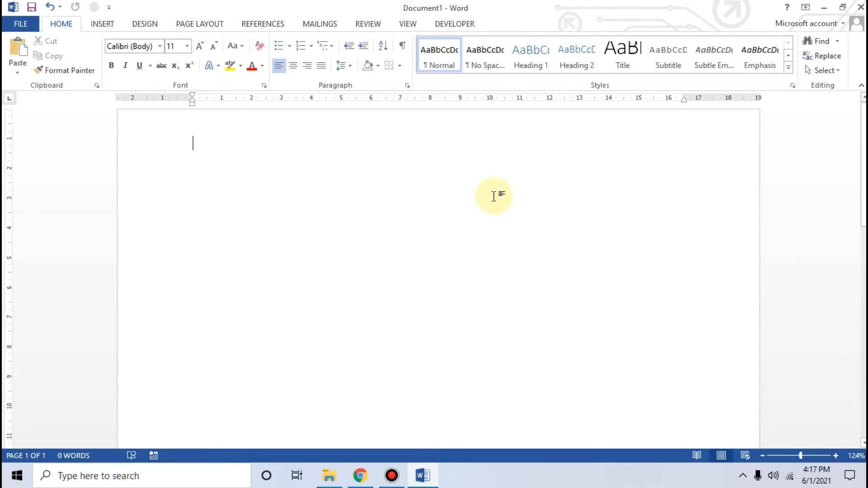
double_click(723, 97)
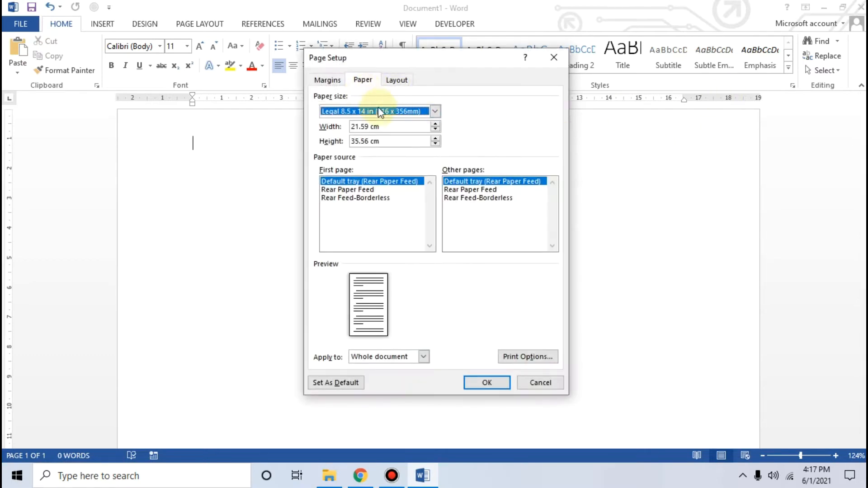
click(435, 111)
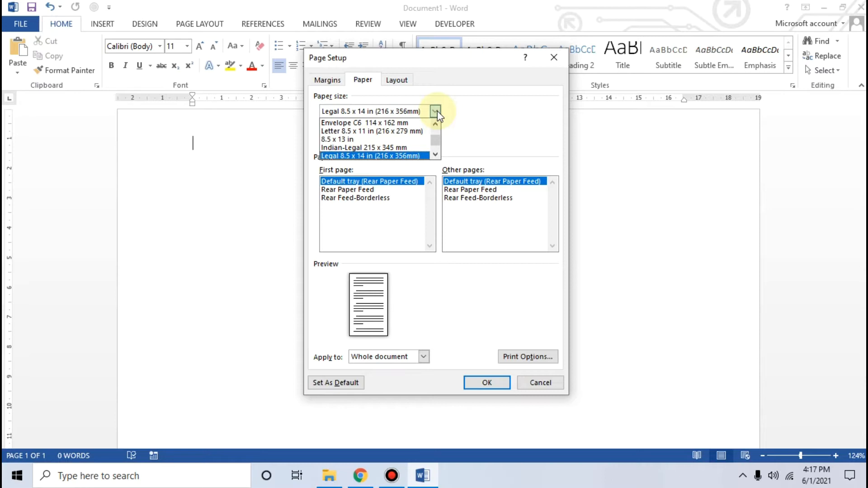
click(401, 156)
click(477, 382)
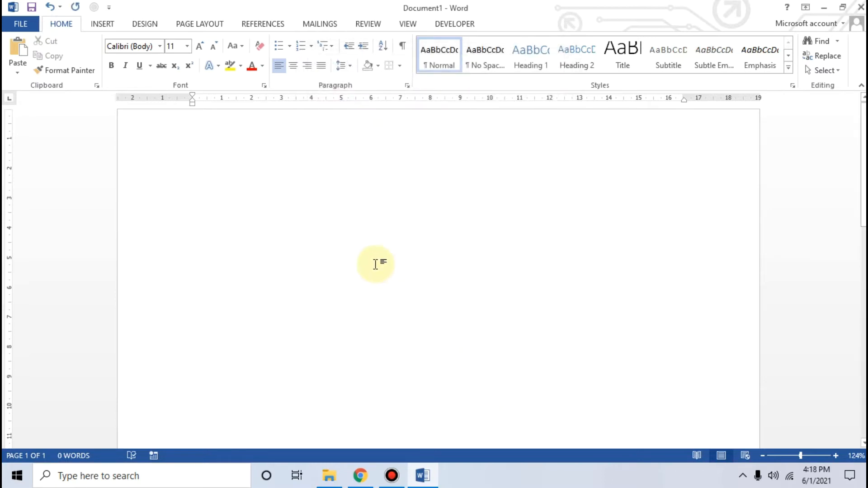
Step: View the enlarged letterhead example in the Chrome article and return to the Word document
click(423, 475)
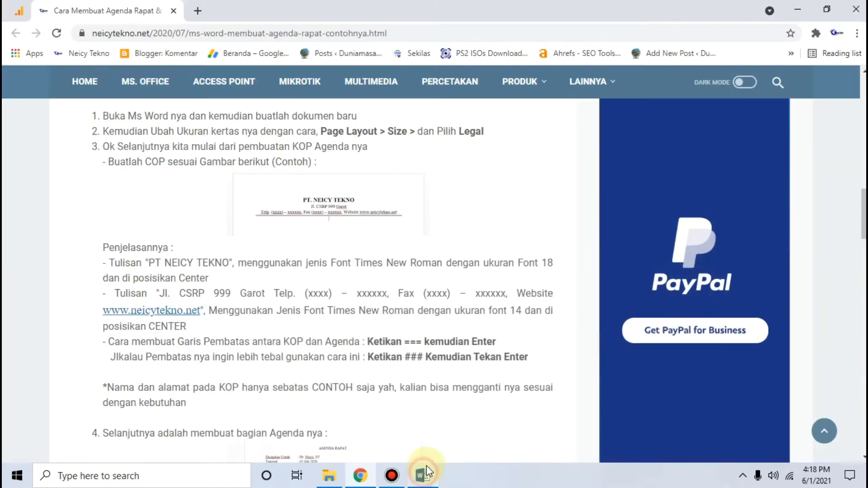
click(334, 214)
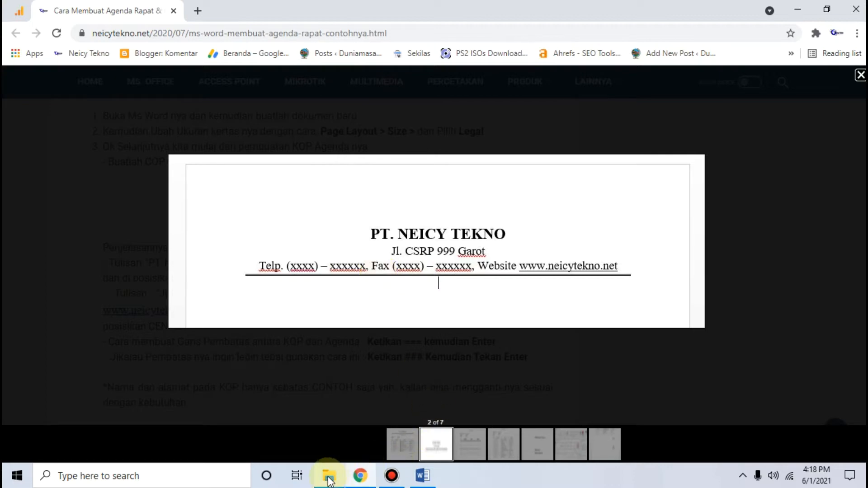
click(422, 475)
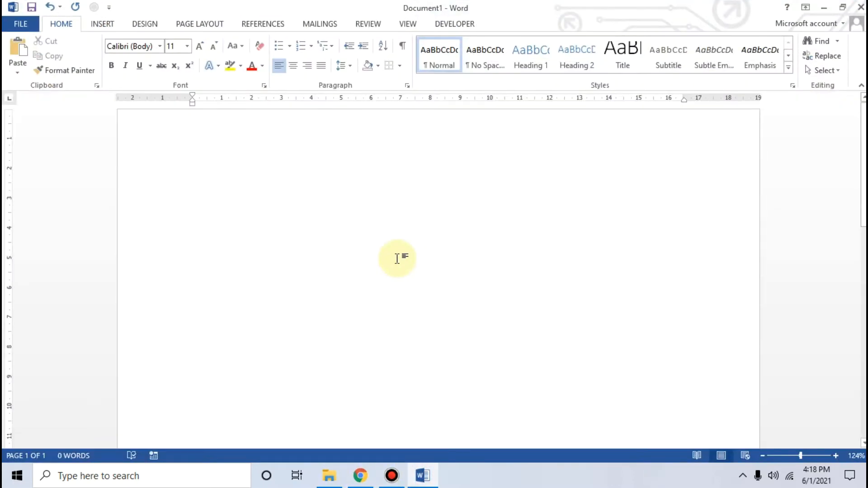
Step: Enter the company name "PT. NEICY TEKNO" and the company's street address on two separate lines
text(PT.)
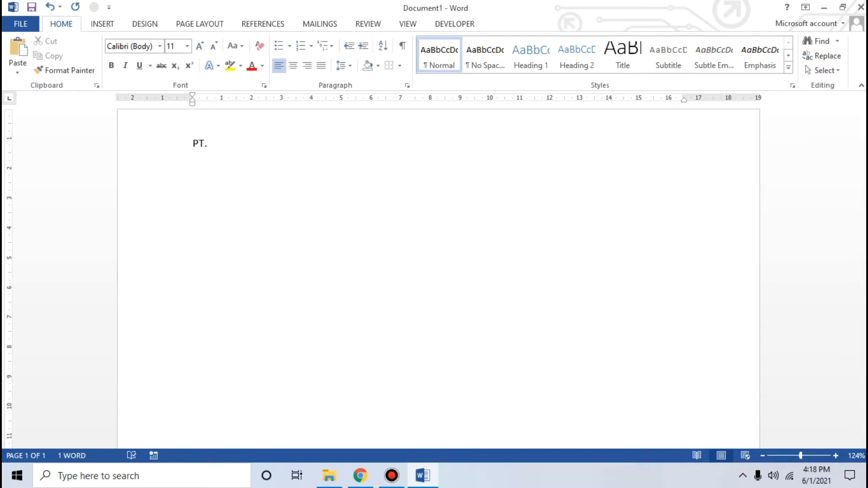
text( NEICY )
text(TEKNO )
text(Jl.)
text( C)
text(SRPN)
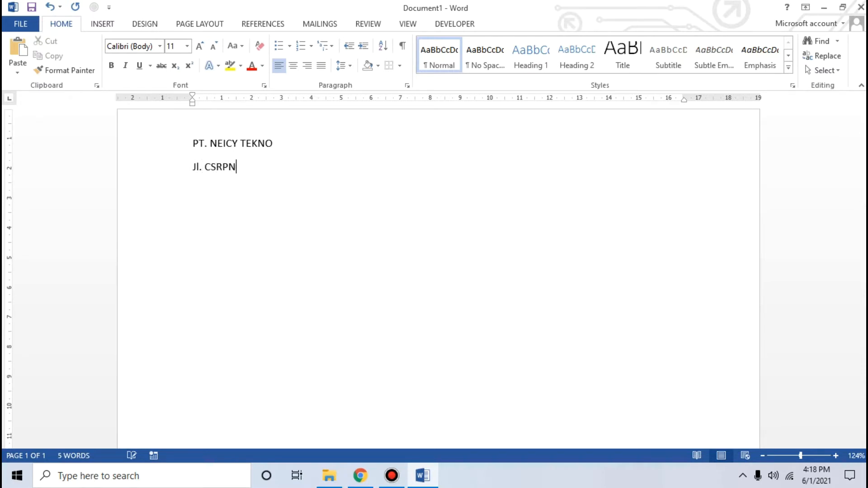
text( 999 Garoet)
key(Return)
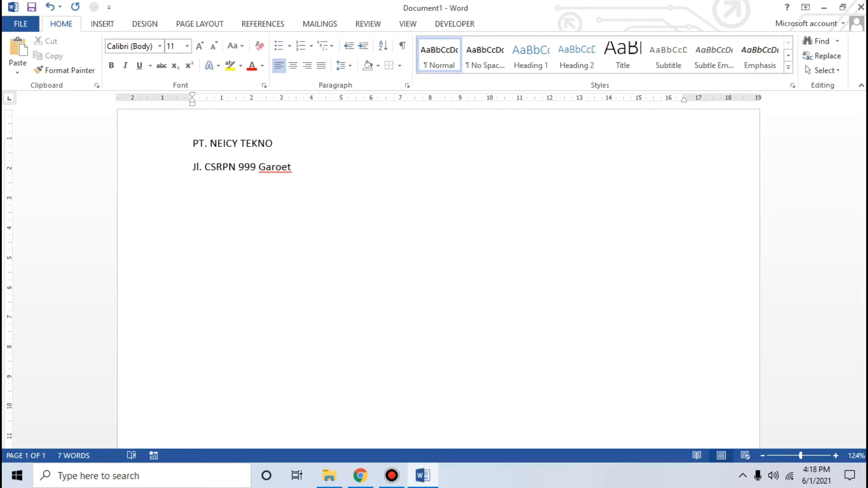
text(Telp. (xxxx) X)
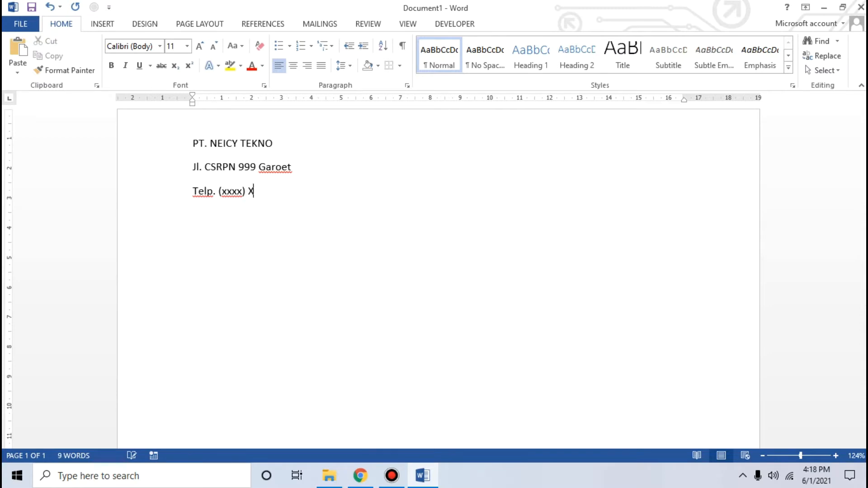
key(BackSpace)
text(xxxxxx,)
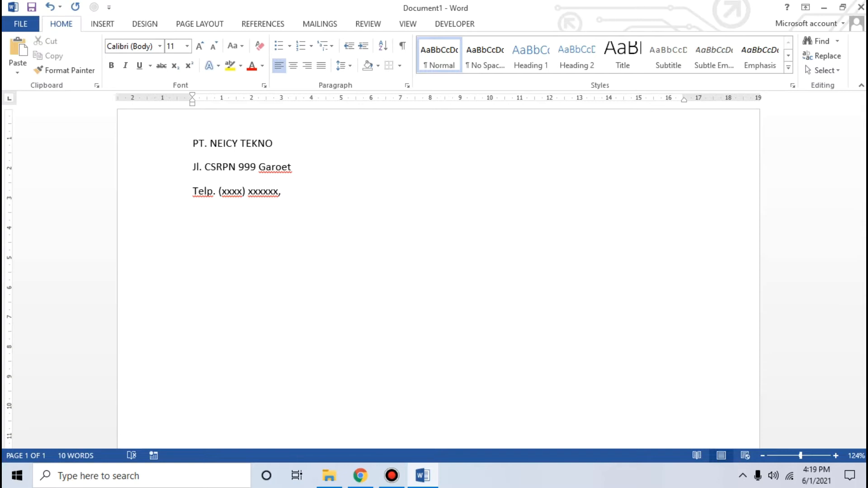
text(Website www.nei)
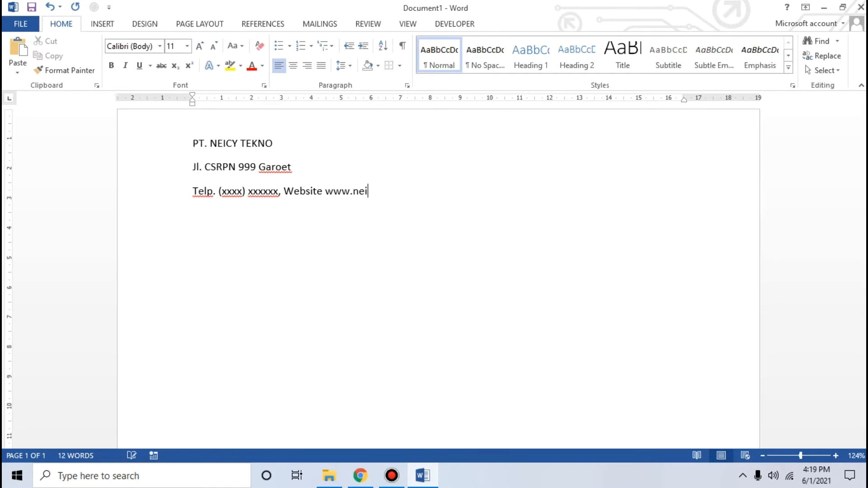
text(cy)
text(lo)
text(tekno)
text(.net)
key(Return)
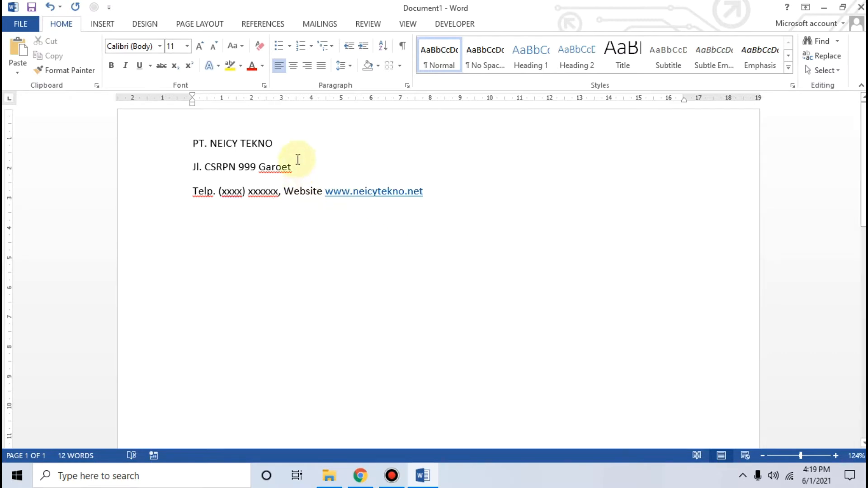
Step: Change the font of all the letterhead text to Times New Roman
drag(459, 189, 195, 144)
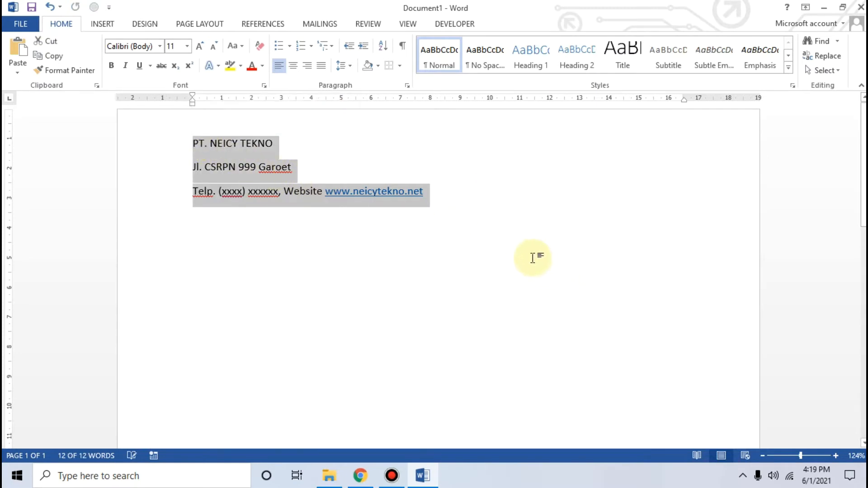
key(ctrl+a)
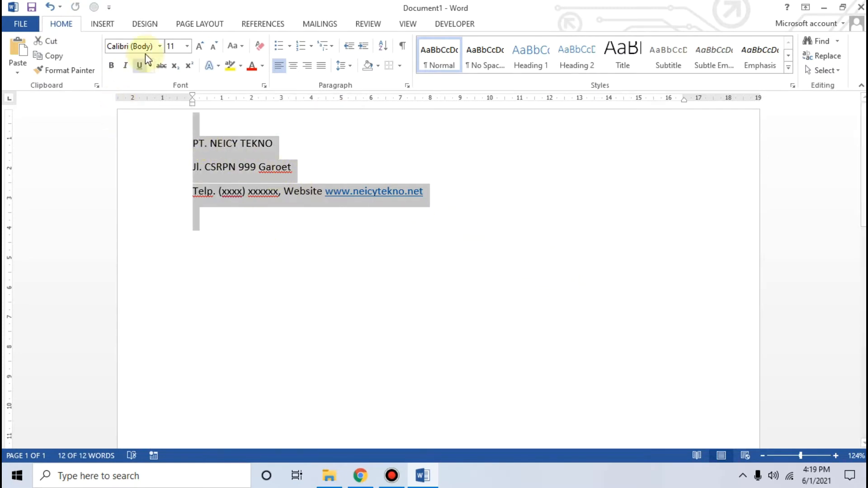
click(160, 46)
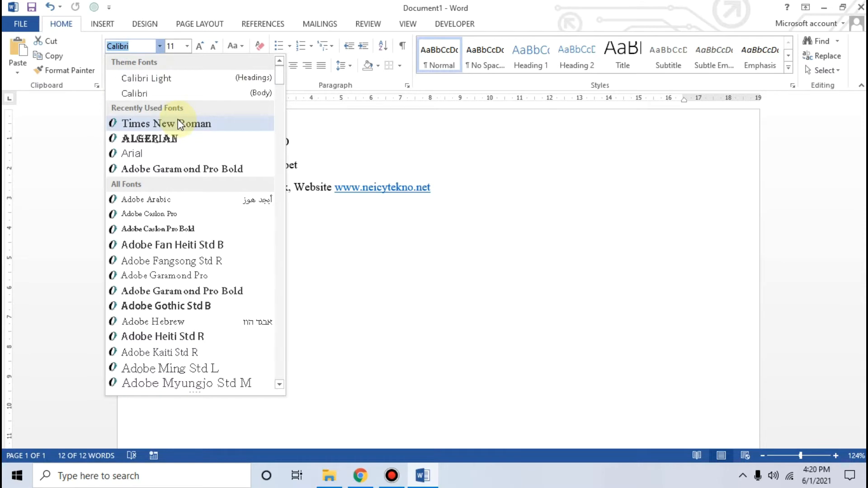
click(225, 127)
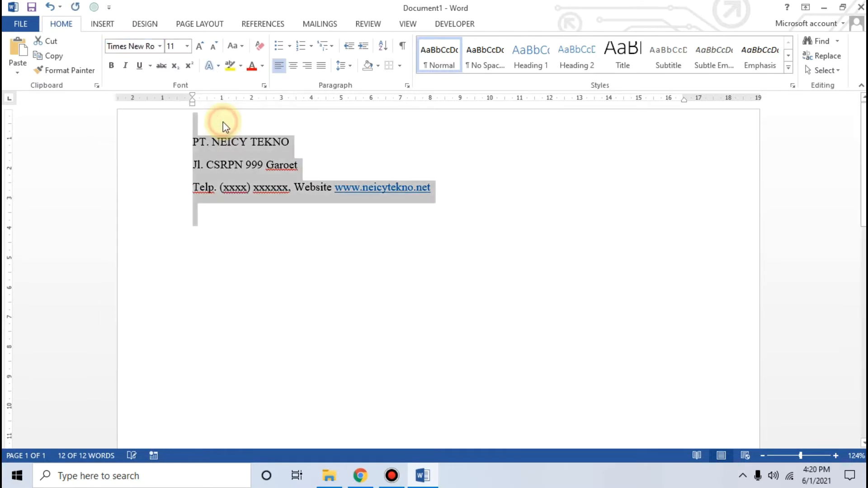
Step: Make the company name line "PT. NEICY TEKNO" bold and set its font size to 18
click(316, 139)
drag(303, 139, 164, 139)
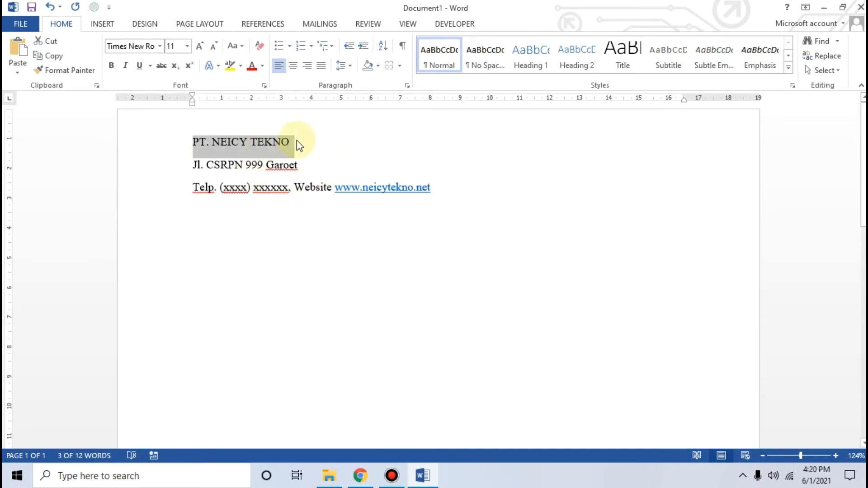
drag(298, 143, 151, 145)
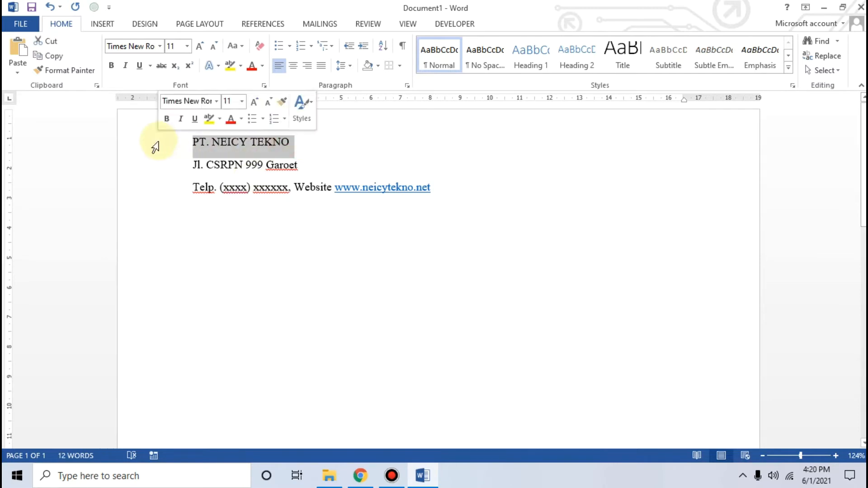
click(112, 71)
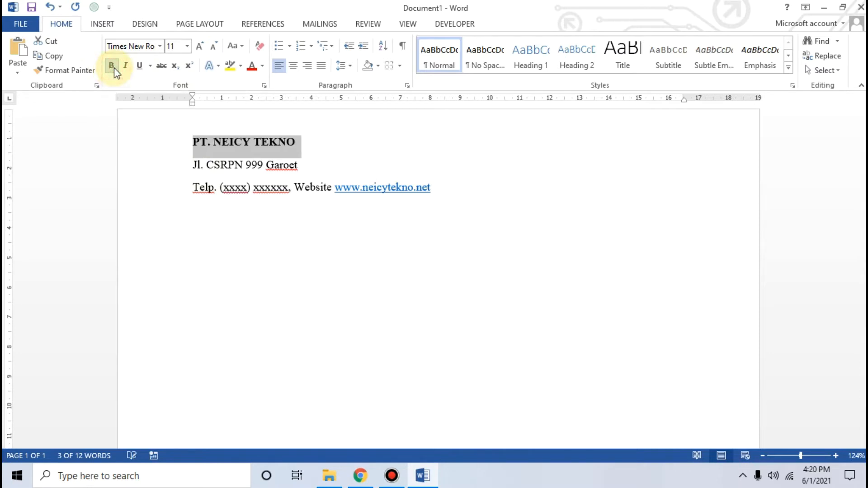
click(190, 49)
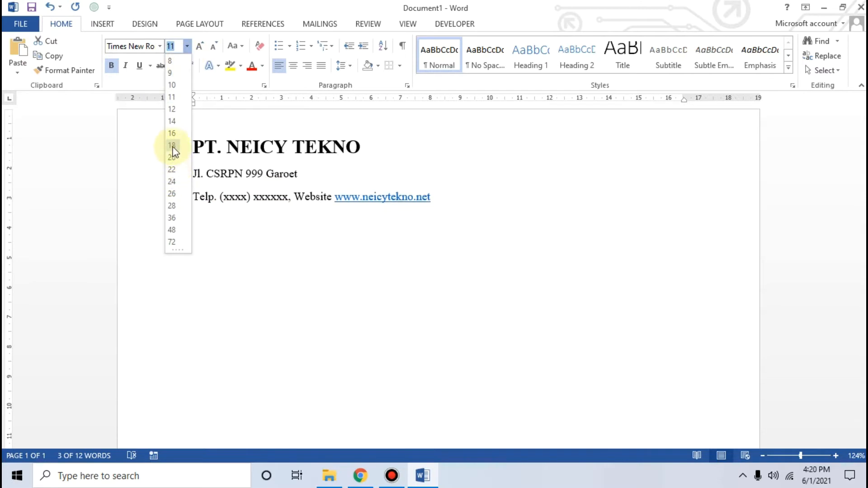
click(173, 146)
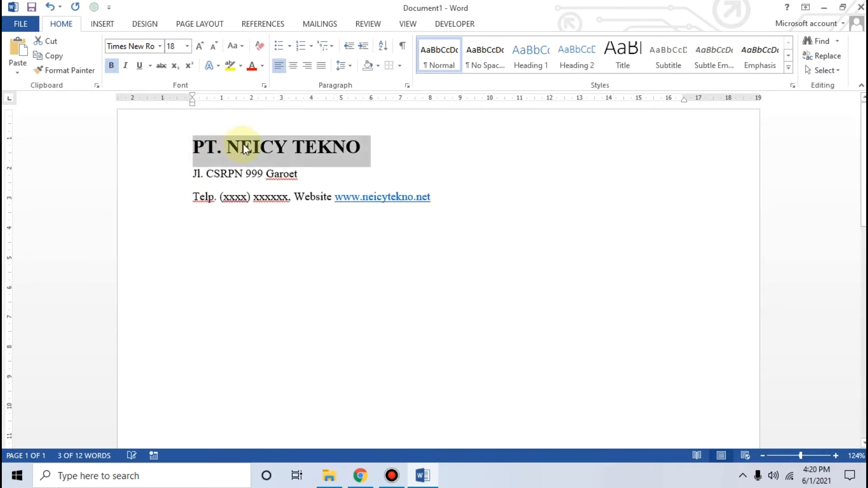
Step: Set the font size of the address and contact lines to 14
click(300, 174)
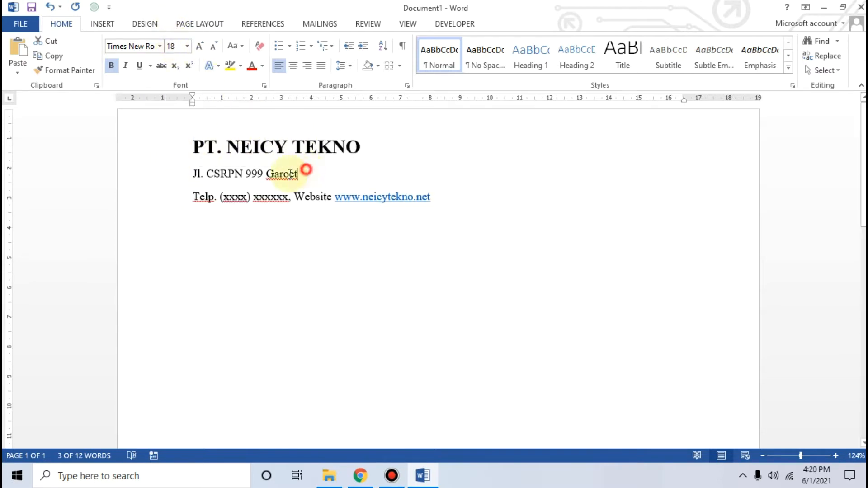
drag(188, 173, 441, 195)
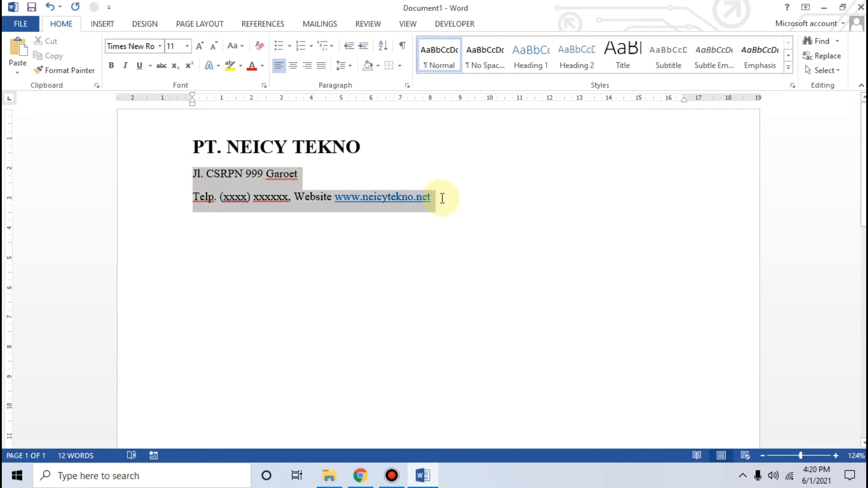
click(187, 47)
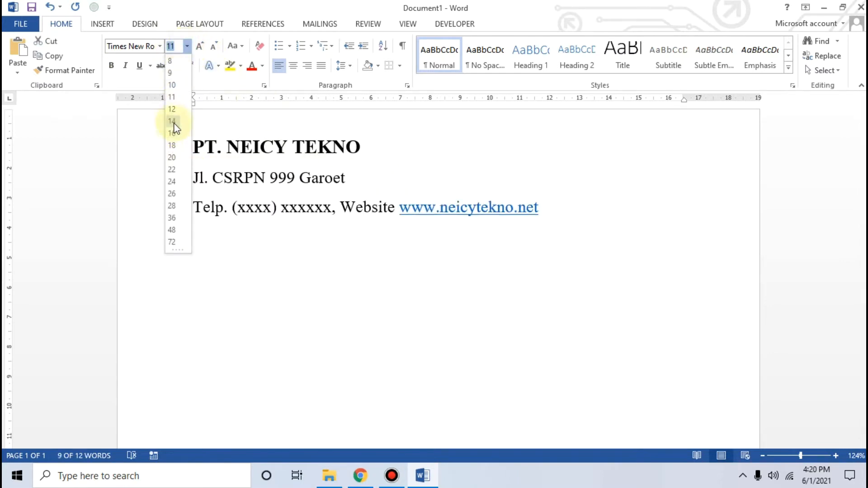
click(174, 123)
Step: Centre all three letterhead lines on the page
click(397, 174)
drag(507, 202, 199, 153)
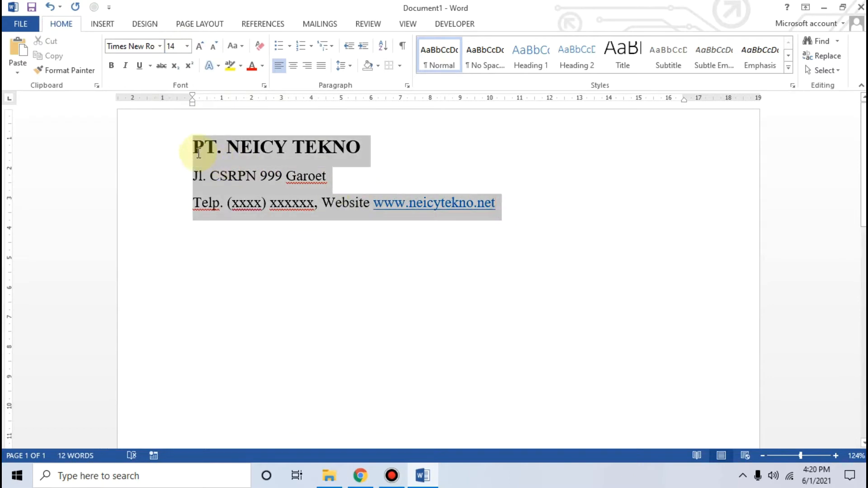
click(292, 67)
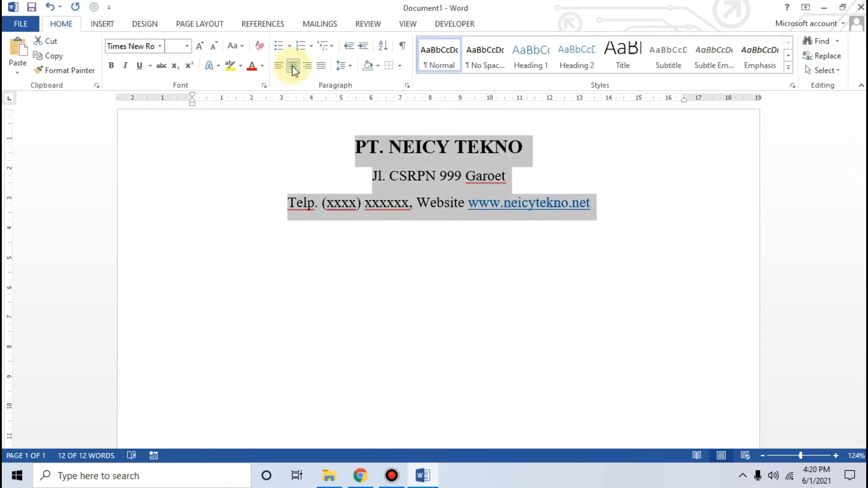
Step: Insert an automatic double separator line below the contact line by entering "===" on a new line
click(613, 214)
key(Return)
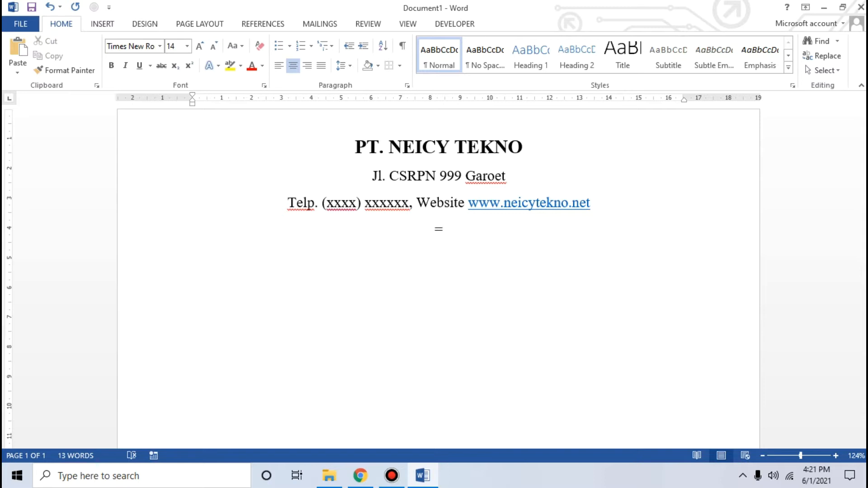
text(==)
key(Return)
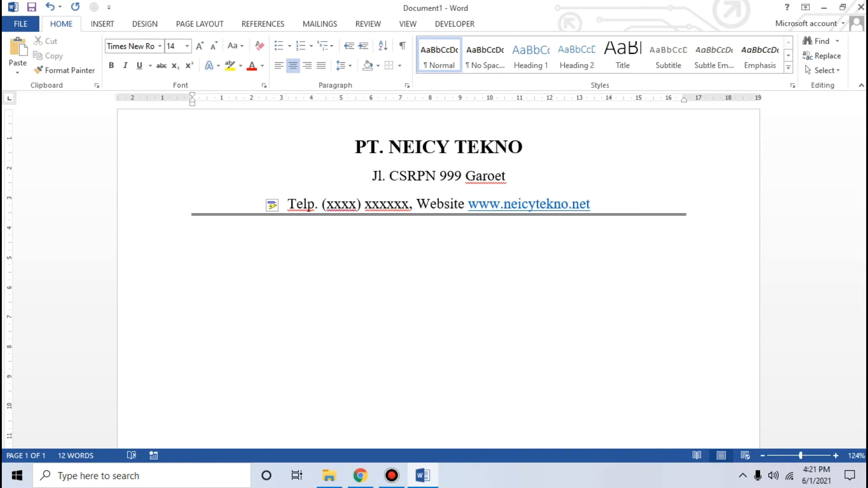
Step: Undo the double separator line and insert an automatic triple line below the contact line instead by entering "###"
key(ctrl+z)
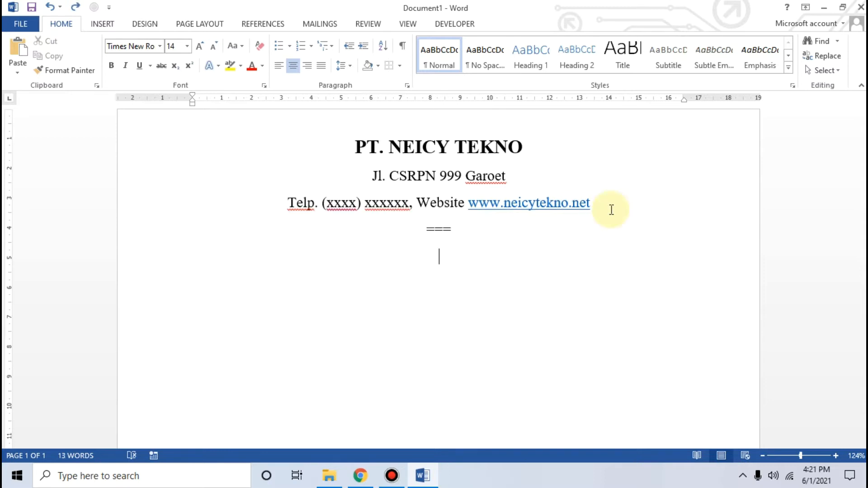
key(BackSpace)
key(BackSpace)
key(BackSpace)
key(BackSpace)
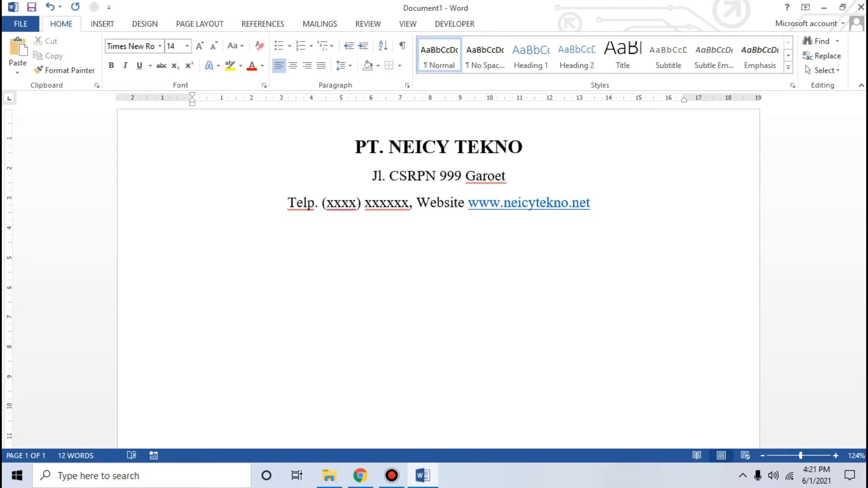
text(###)
key(Return)
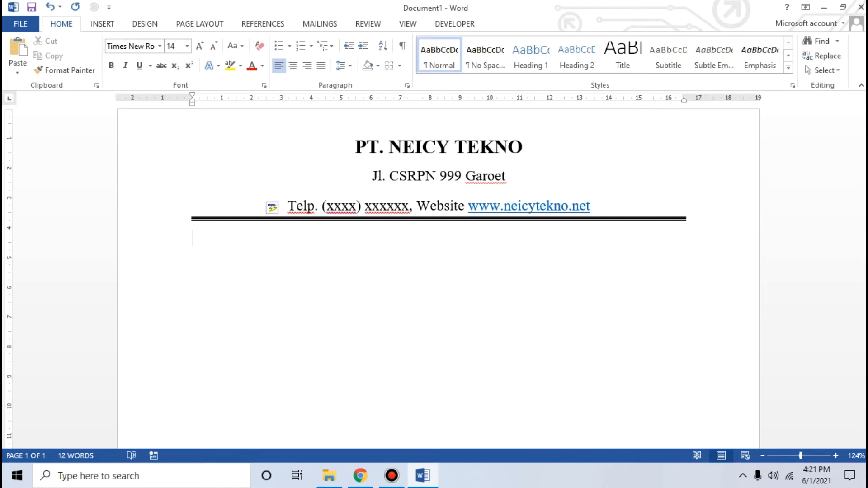
Step: Undo the "###" line and insert a double separator line below the contact line by entering "==="
key(ctrl+z)
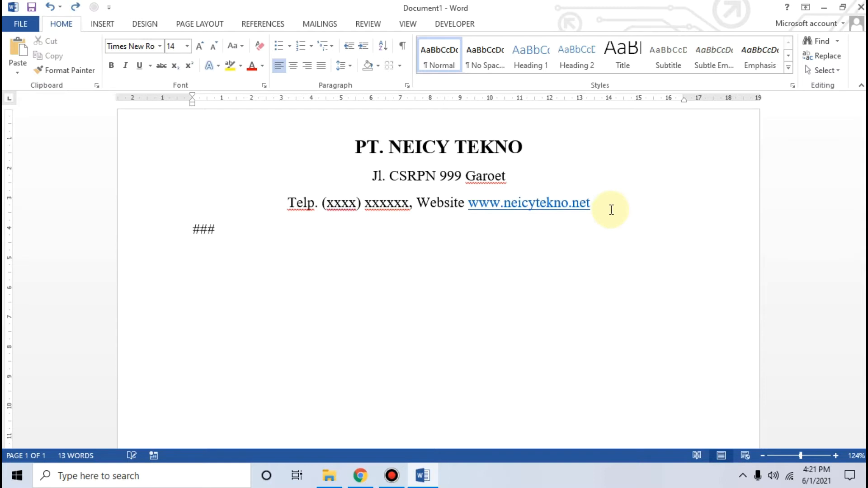
key(BackSpace)
key(BackSpace)
key(BackSpace)
key(BackSpace)
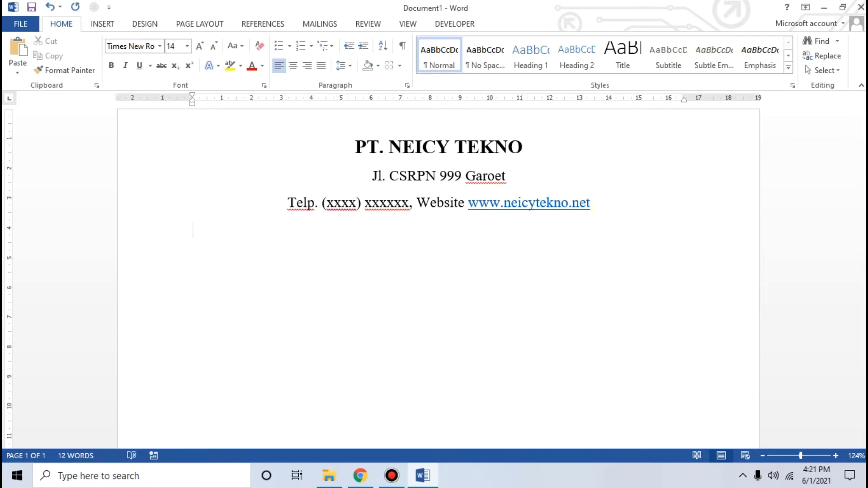
text(===)
key(Return)
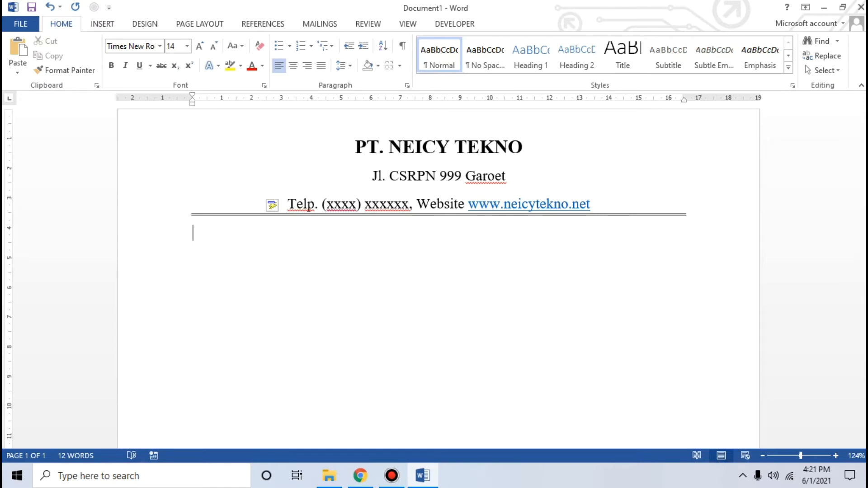
Step: Consult the sample agenda image in the Chrome article, and add the centred heading "AGENDA RAPAT" below the separator line in Word
click(360, 475)
click(463, 445)
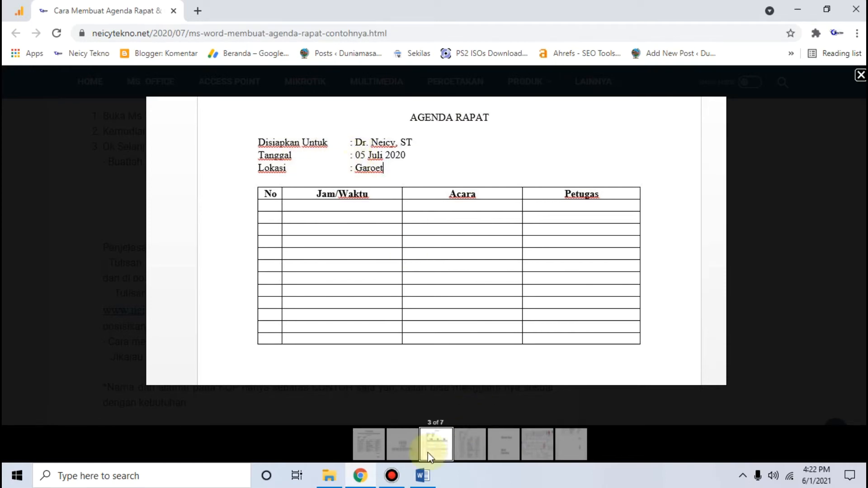
click(423, 476)
text(AGENDA RAPAT)
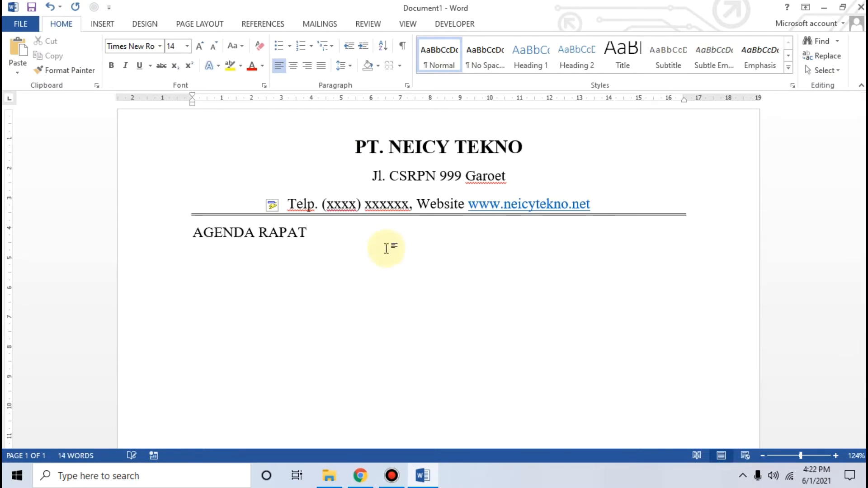
click(293, 65)
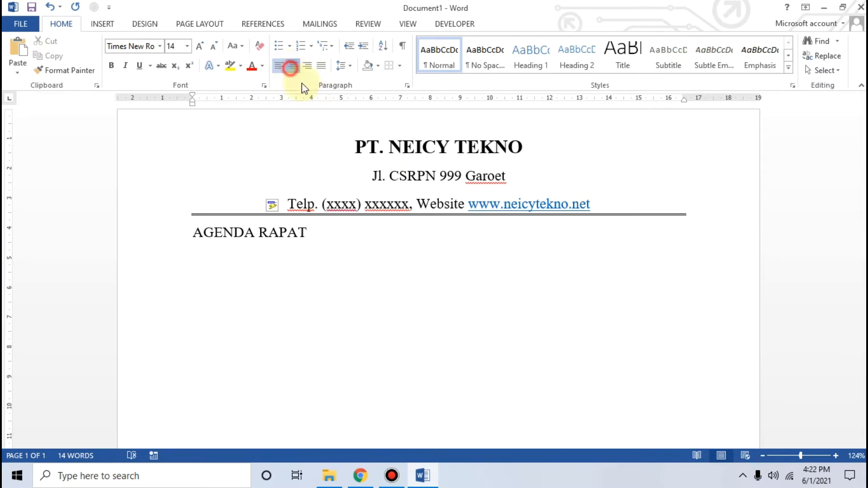
key(Return)
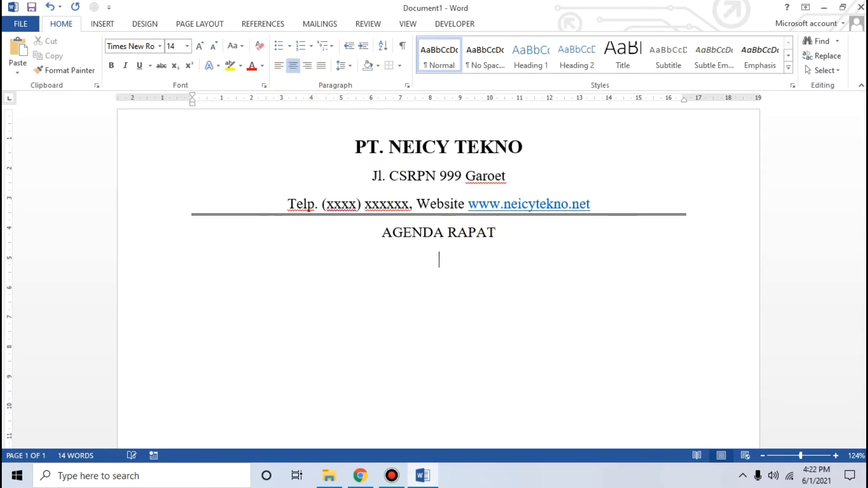
Step: Following the sample in the article, add left-aligned label lines "Disiapkan Untuk", "Tanggal" and "Lokasi" below the heading
click(424, 476)
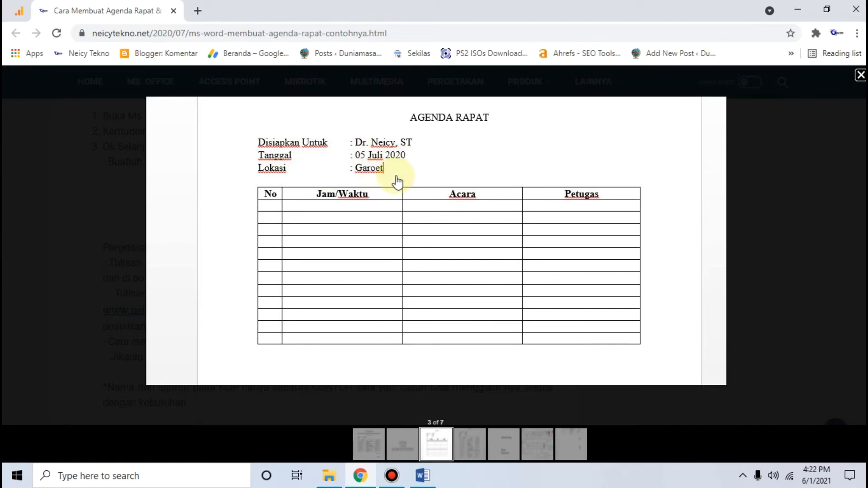
click(420, 479)
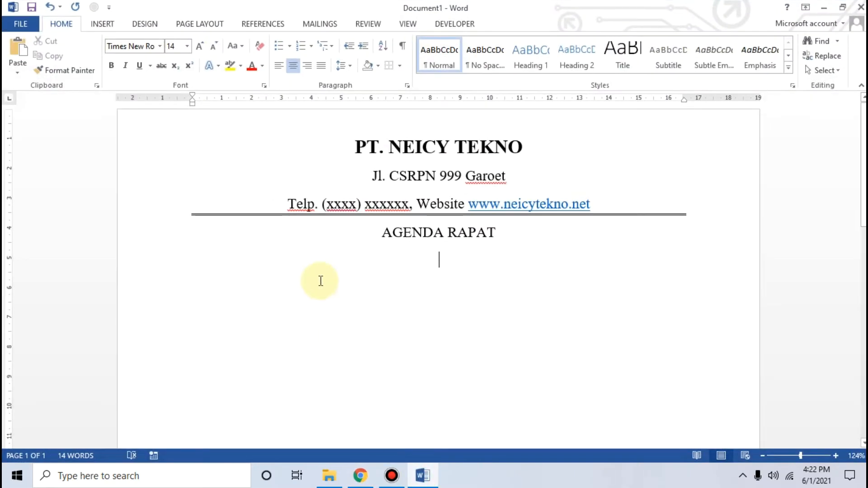
click(279, 66)
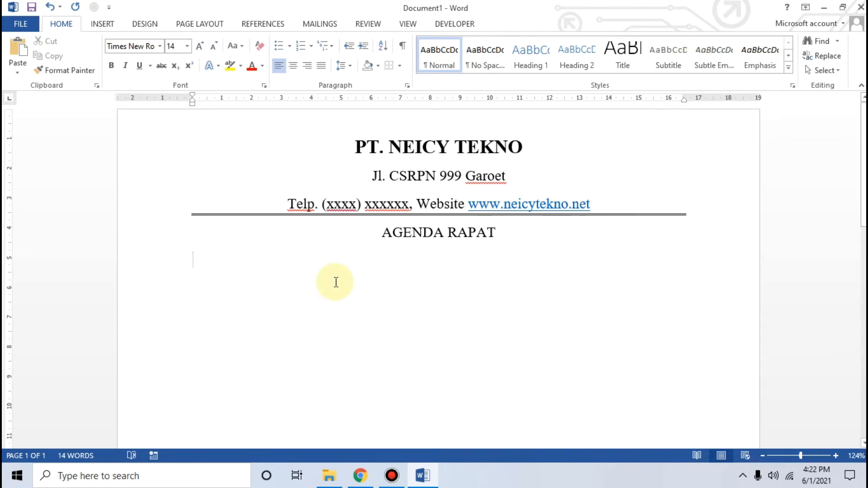
text(Disiapkan Untuk)
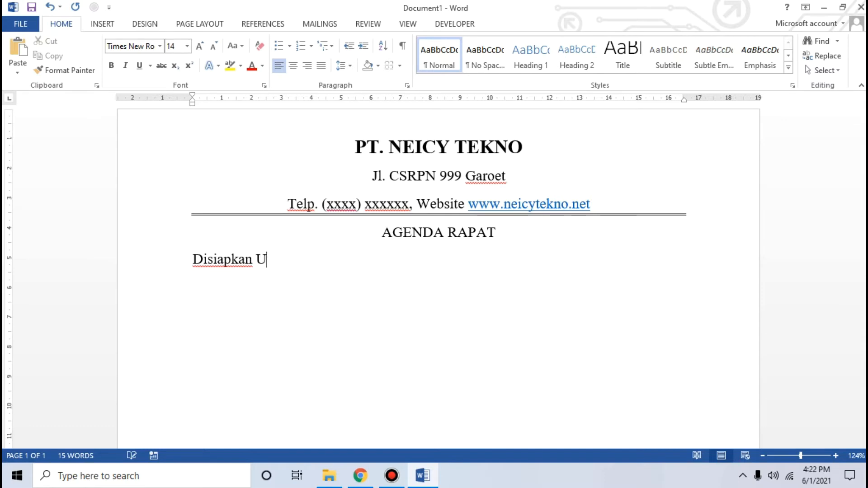
key(Return)
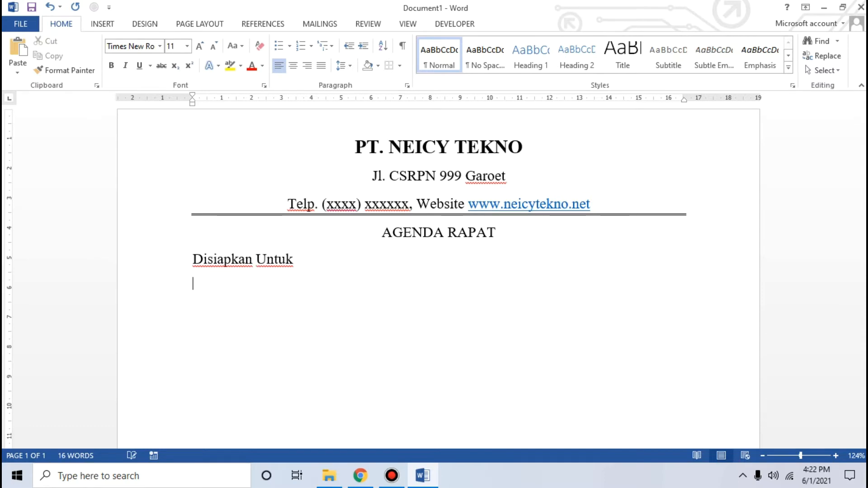
text(L)
key(BackSpace)
text(Tanggal)
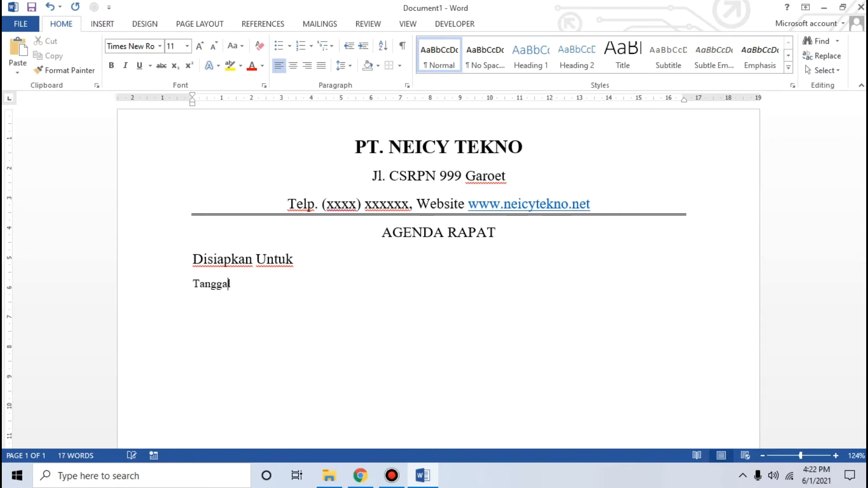
key(Return)
text(Lokasi)
Step: Set the three label lines to font size 12 and remove the space after their paragraphs
drag(238, 312, 198, 267)
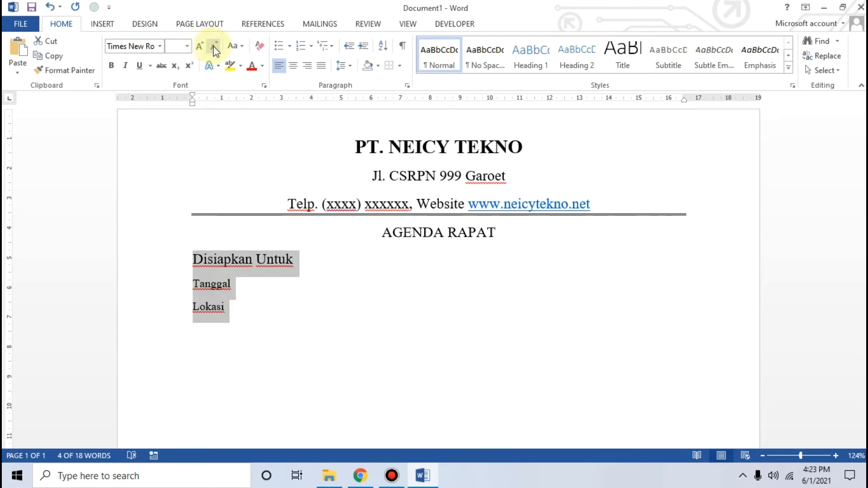
click(198, 47)
click(187, 46)
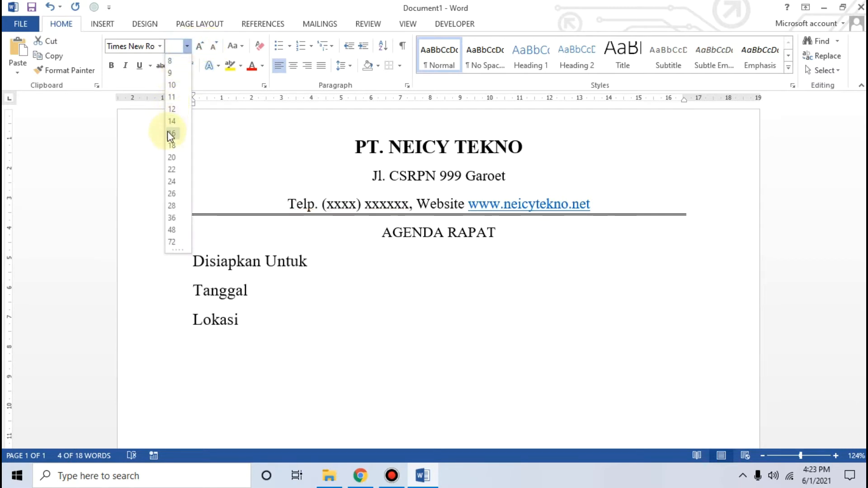
click(174, 110)
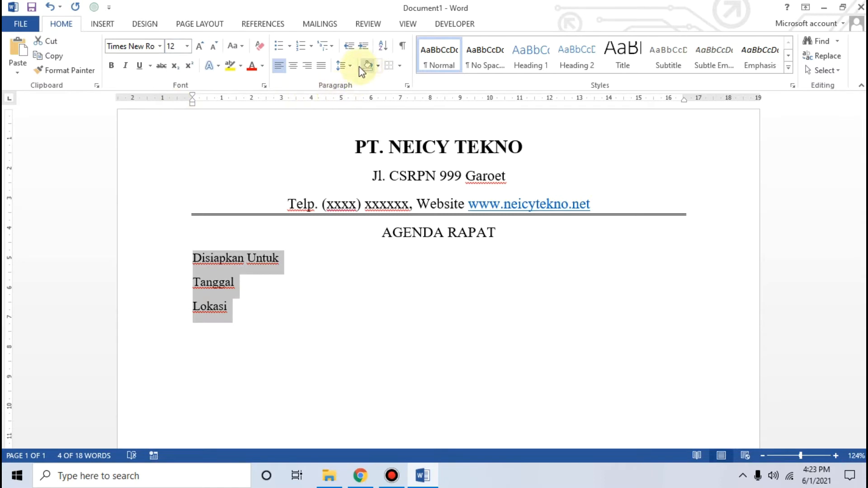
click(343, 67)
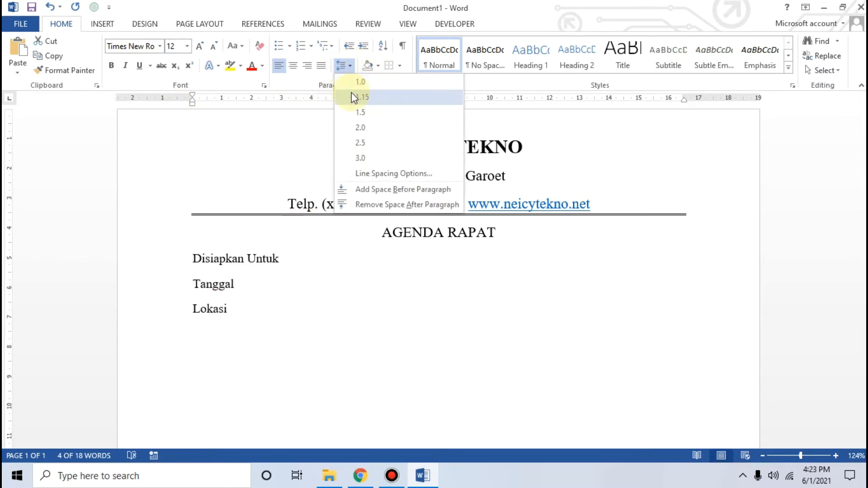
click(364, 204)
click(304, 258)
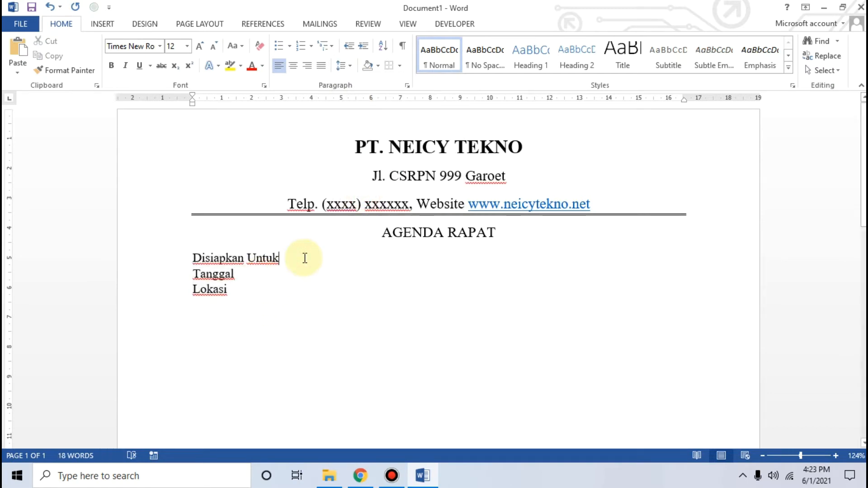
Step: Compare the three label lines with the sample in the article and set their line spacing to 1.15
drag(229, 290, 193, 257)
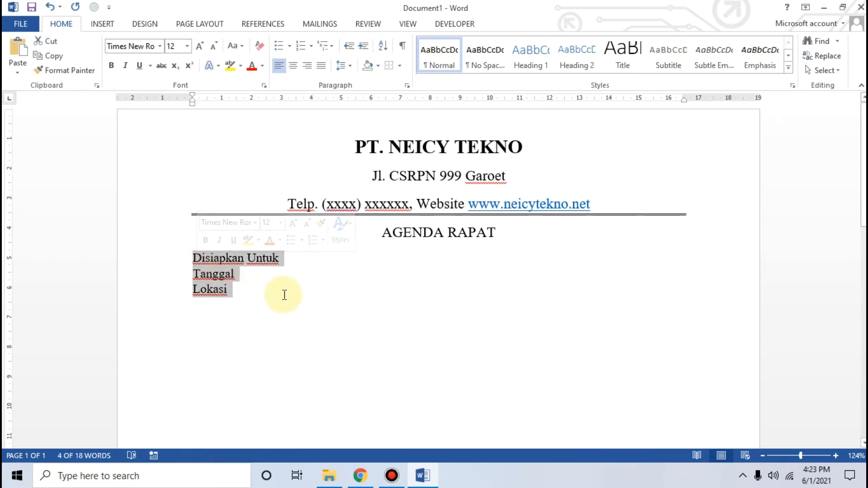
click(361, 475)
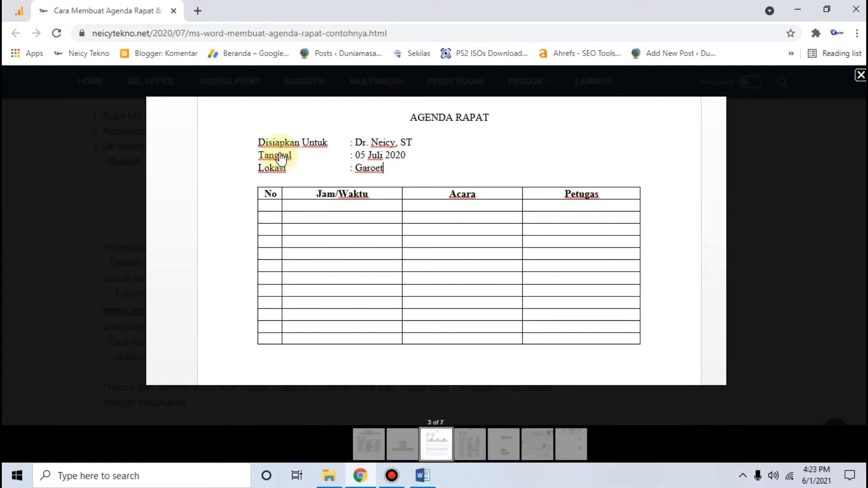
click(421, 475)
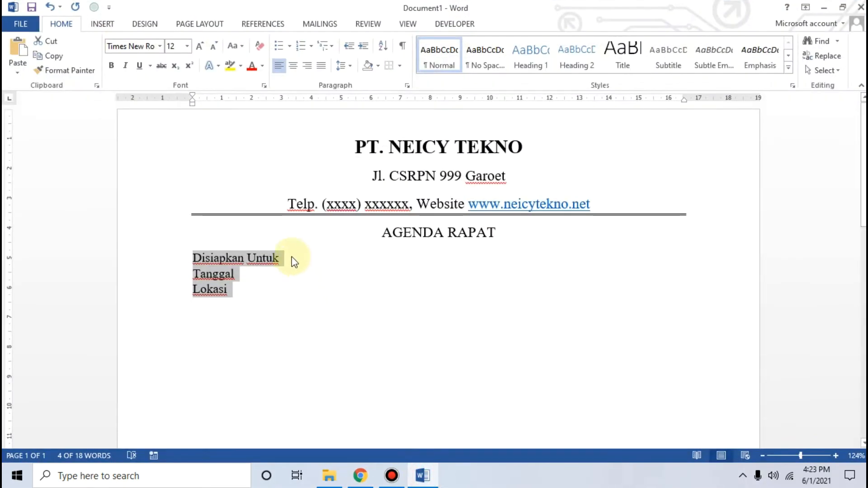
click(351, 66)
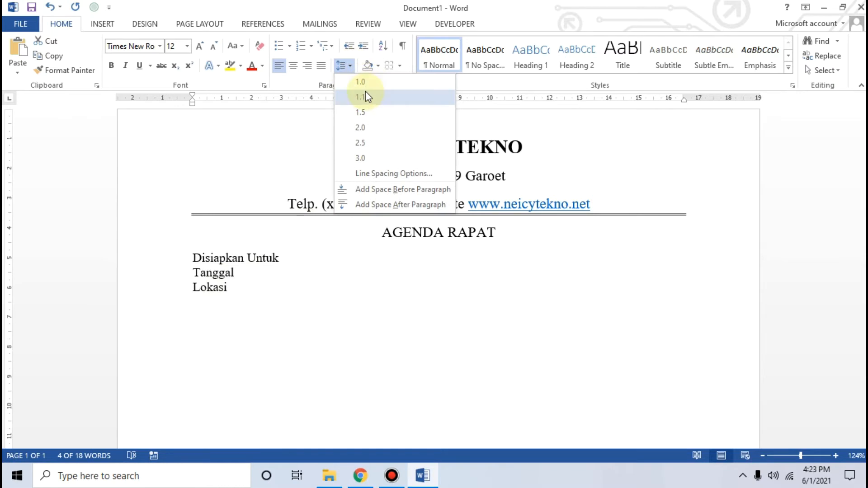
click(365, 91)
click(244, 295)
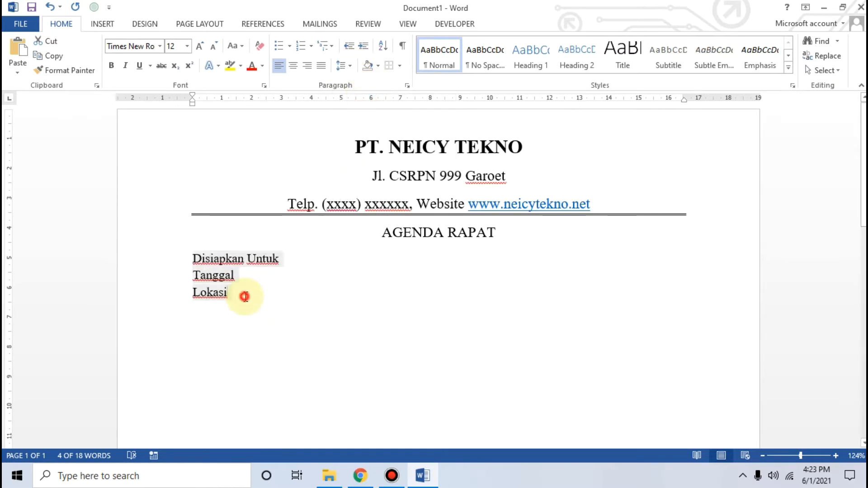
click(296, 258)
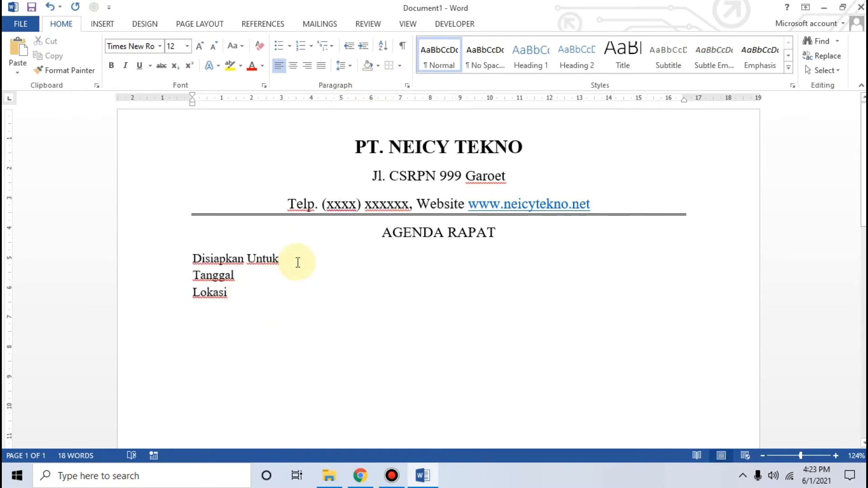
Step: Add a tab, a colon and the recipient's name with titles after the "Disiapkan Untuk" label
click(302, 261)
key(Tab)
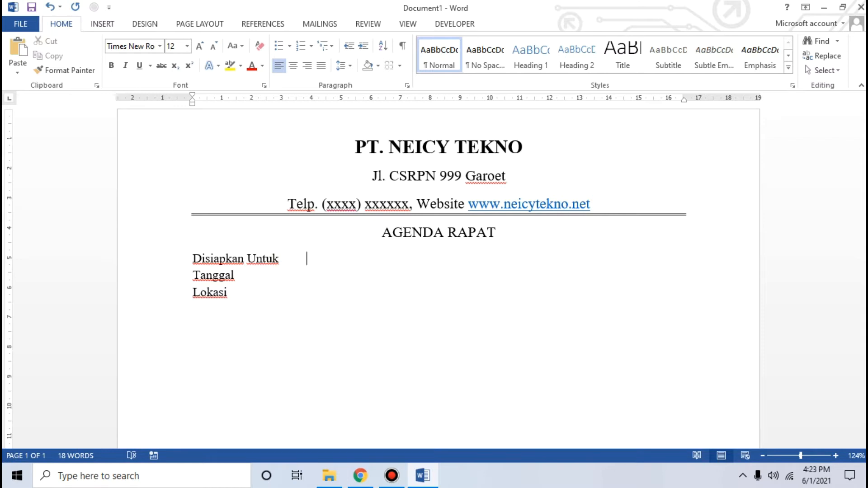
text(: Dr. Neicy)
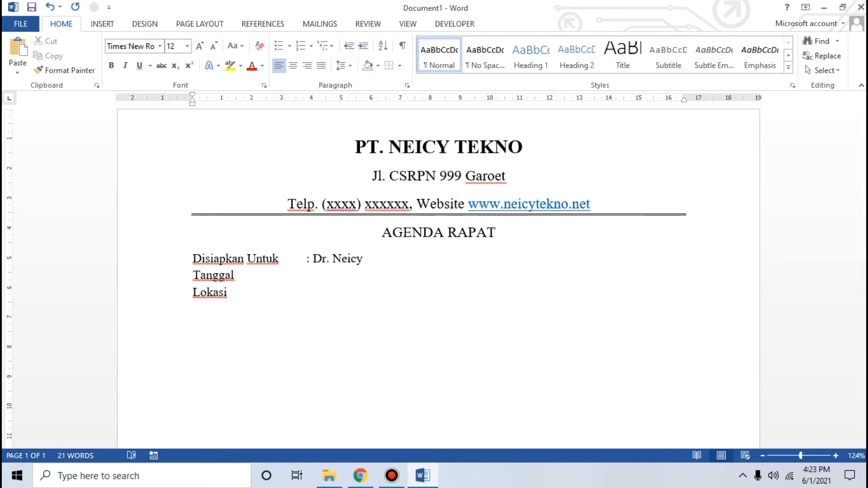
text(, ST)
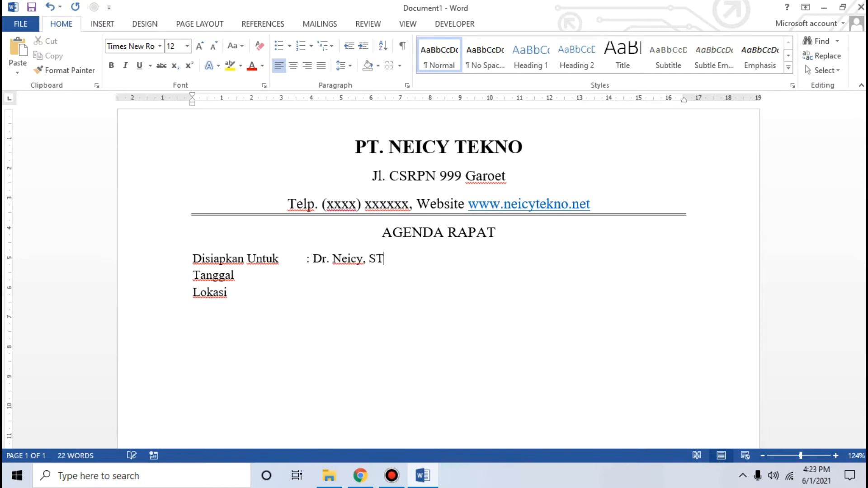
Step: Fill in ": 1 Juni 2021" for Tanggal and ": Garoet" for Lokasi, aligning both with the recipient's entry and starting a new line below
key(Right)
key(Tab)
key(Tab)
text(:)
text(1 Juni 2021)
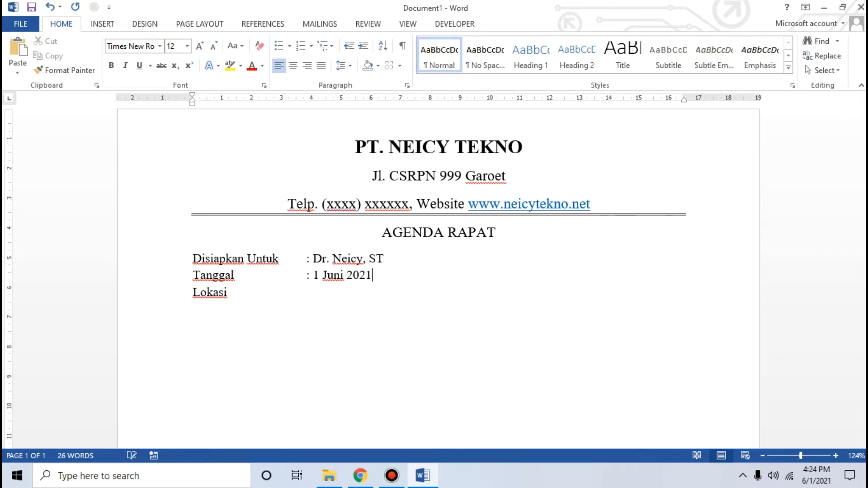
click(331, 305)
key(Tab)
text(:)
text(Garoet)
key(Return)
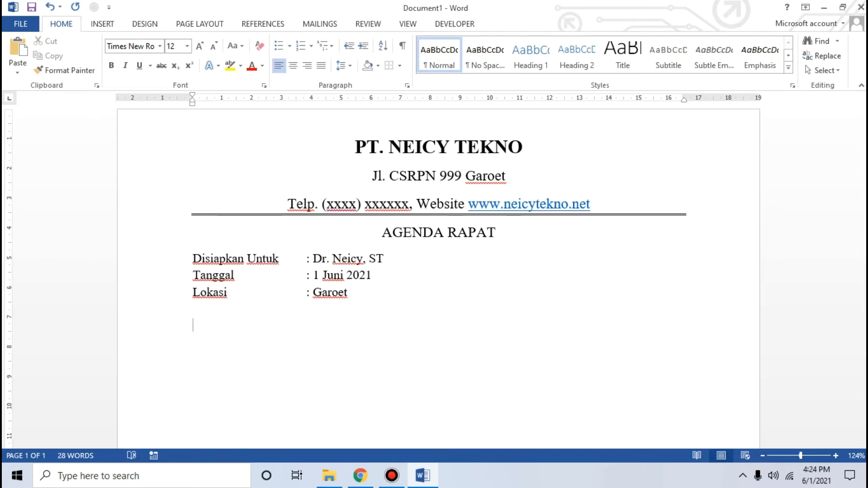
Step: Delete the "Disiapkan Untuk", "Tanggal" and "Lokasi" lines below the heading
click(211, 335)
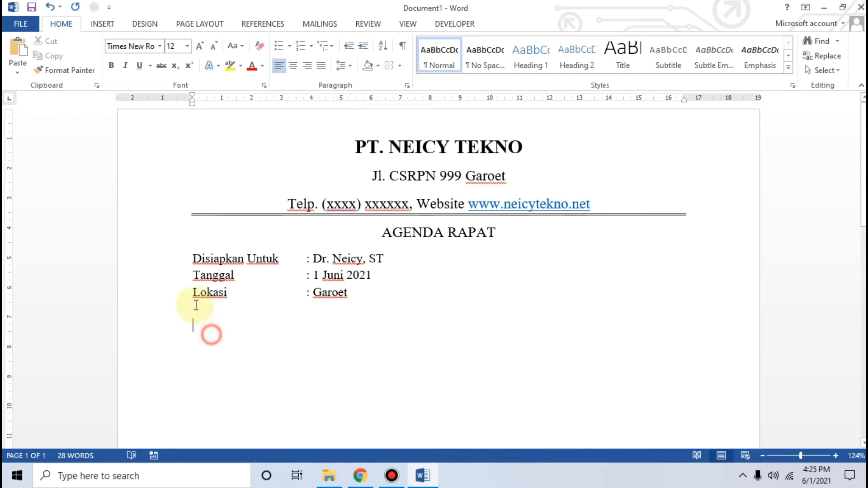
drag(197, 305, 185, 262)
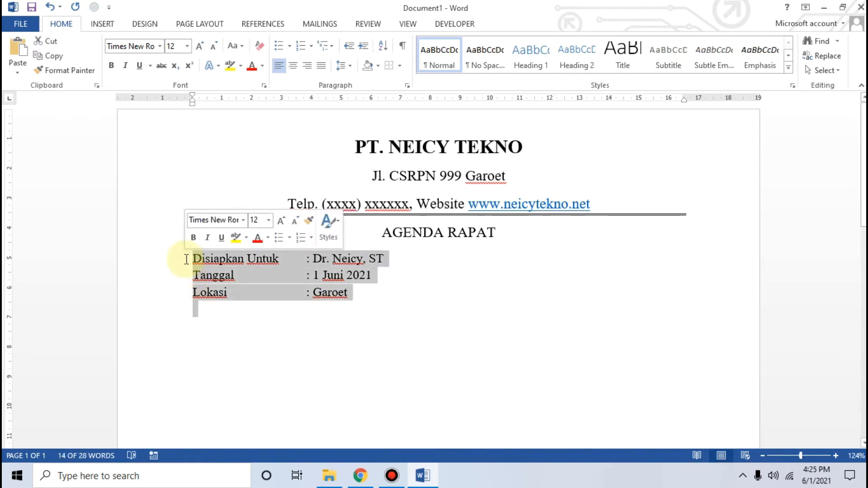
key(Delete)
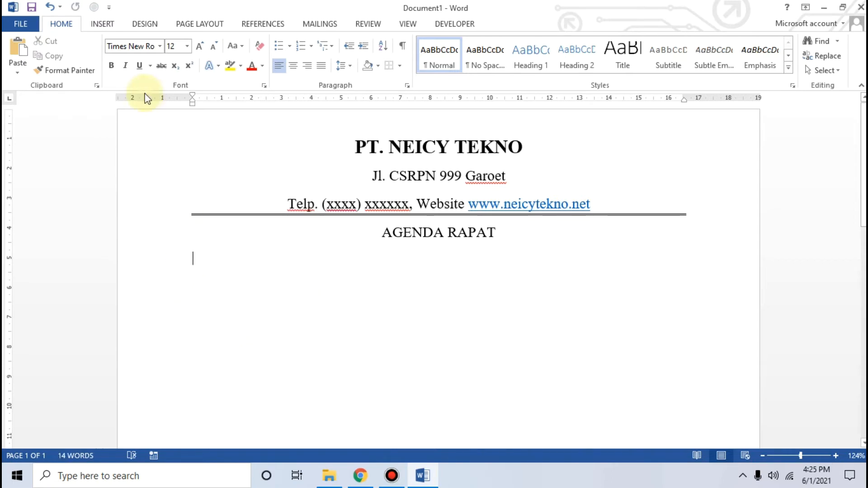
Step: Insert a table with two columns and three rows below the AGENDA RAPAT heading, checking the article's sample layout
click(105, 27)
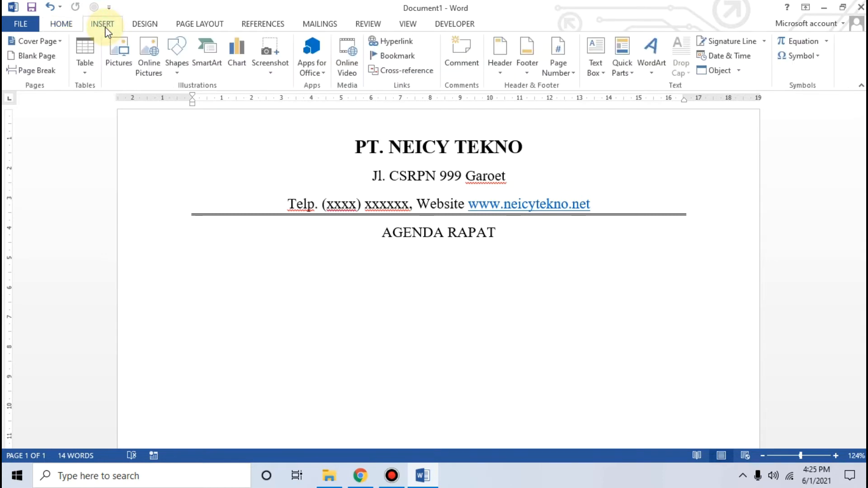
click(88, 72)
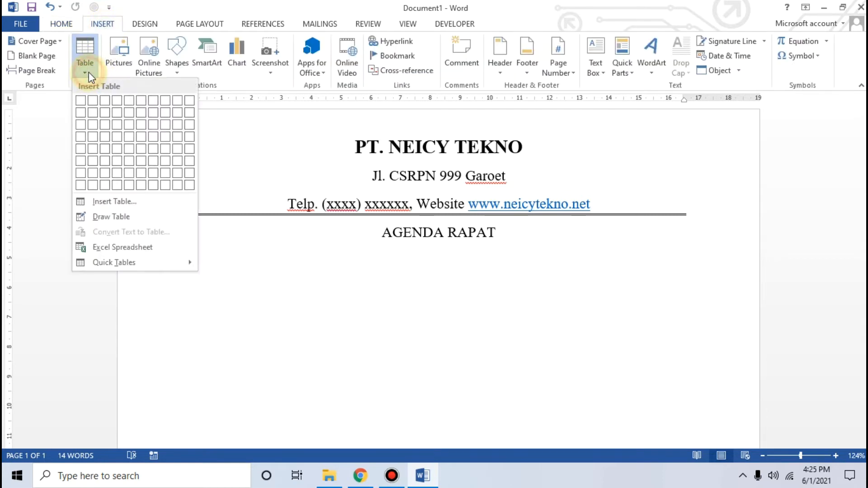
click(89, 128)
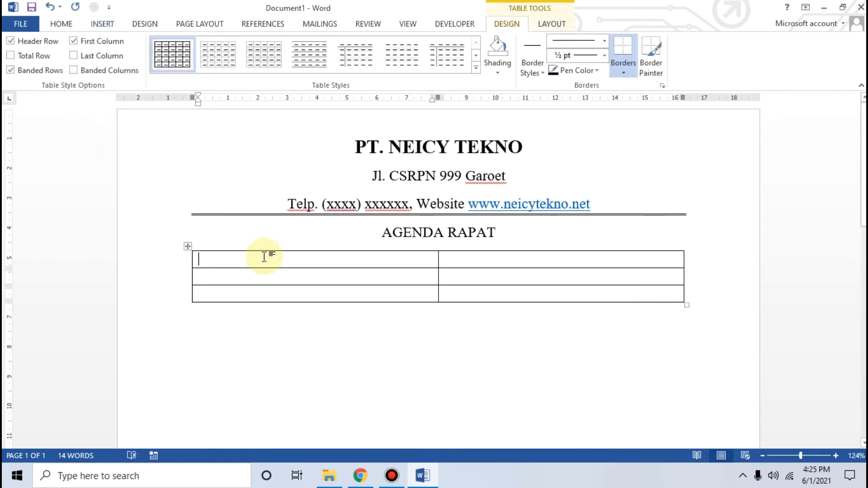
click(421, 476)
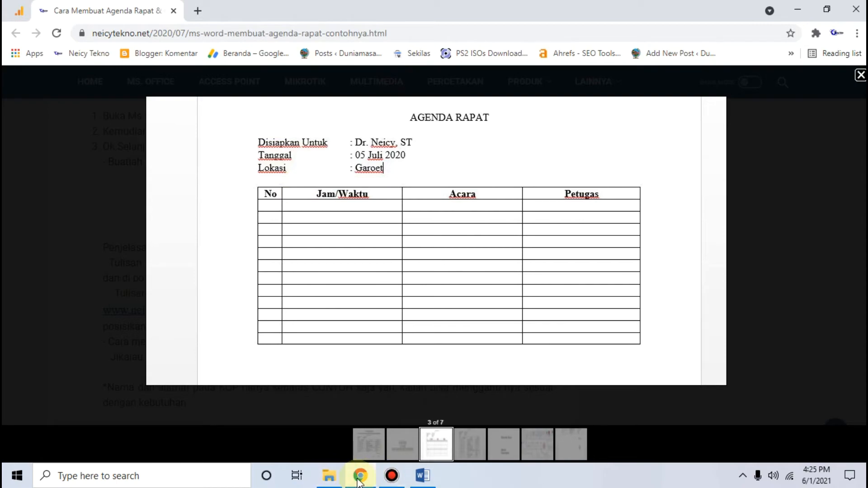
click(422, 476)
Step: Enter the label "Disiapkan Untuk" in the first cell of the table's left column
click(207, 259)
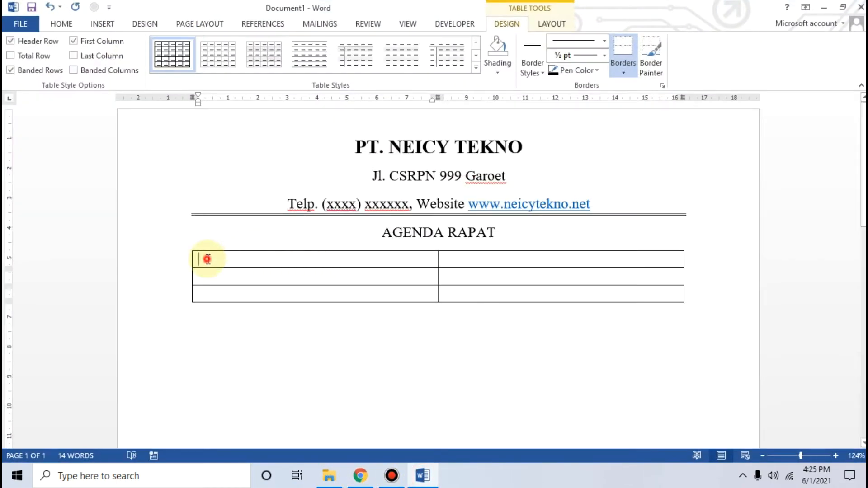
click(207, 294)
click(209, 258)
click(212, 279)
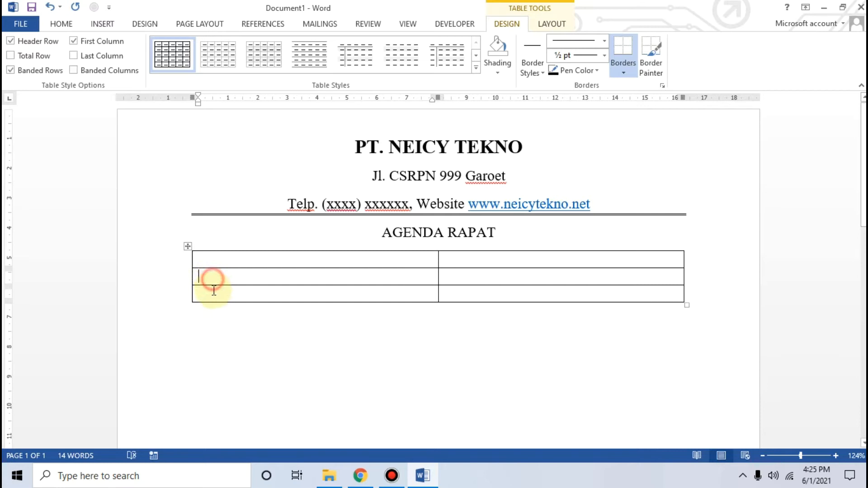
click(216, 261)
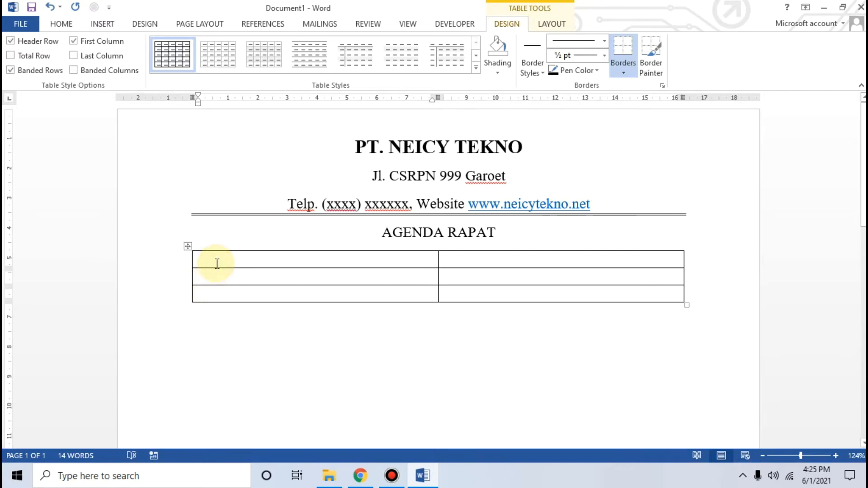
text(Disiap)
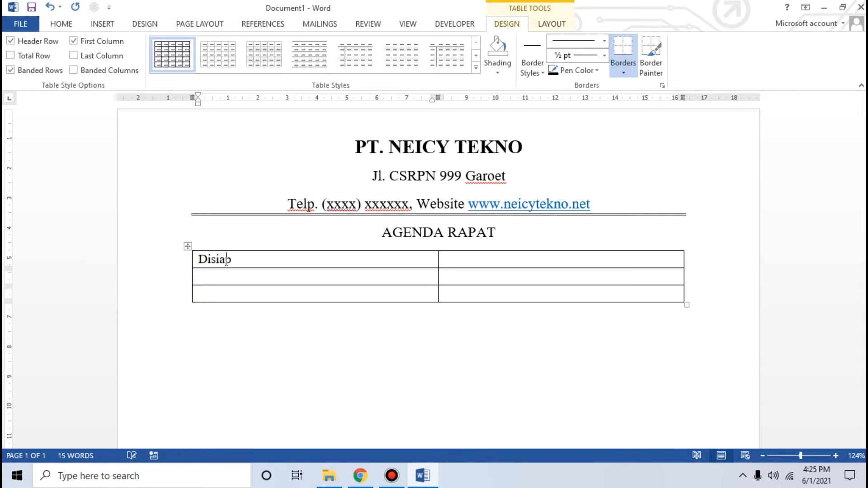
text(kan Untuk)
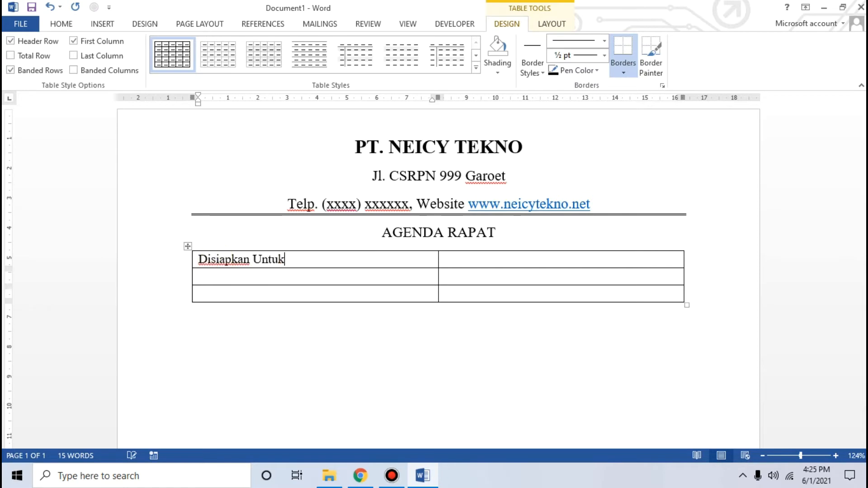
key(Down)
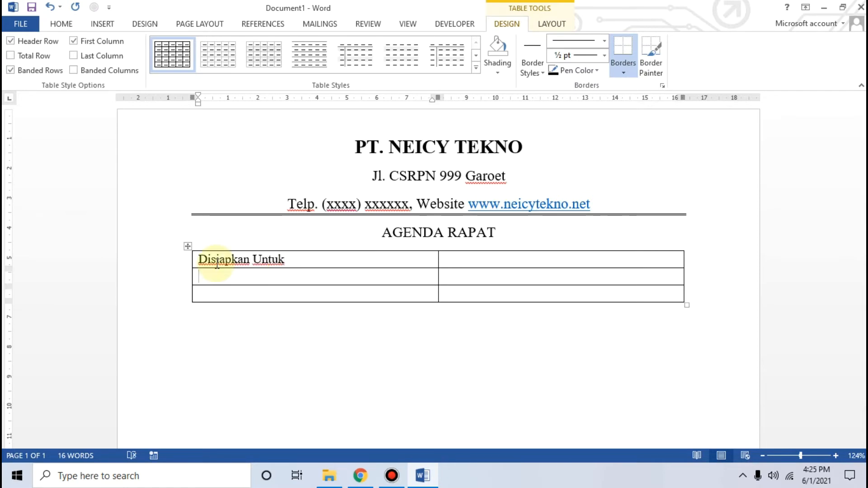
Step: Enter the labels "Tanggal" and "Lokasi" in the second and third rows of the table's first column
text(Tanggal)
key(Down)
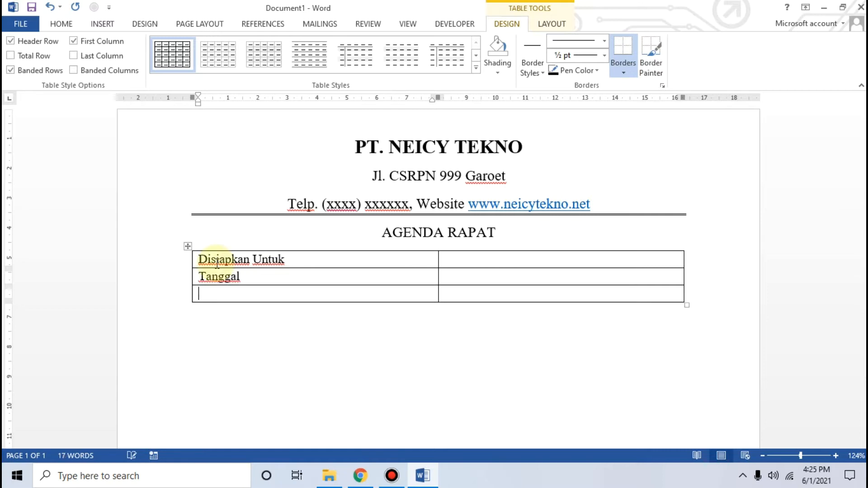
text(LOkasi)
key(BackSpace)
key(BackSpace)
key(BackSpace)
key(BackSpace)
key(BackSpace)
text(okasi)
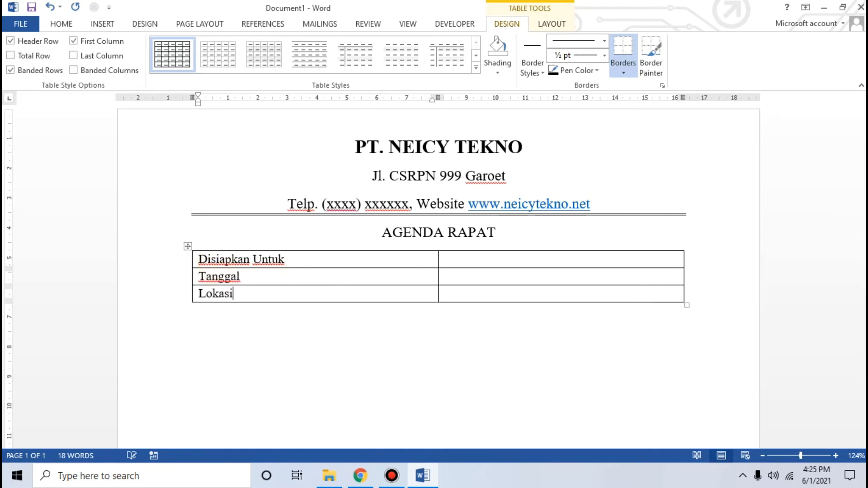
Step: Fill in a colon and the recipient's name with titles beside "Disiapkan Untuk", following the sample in the article
click(420, 478)
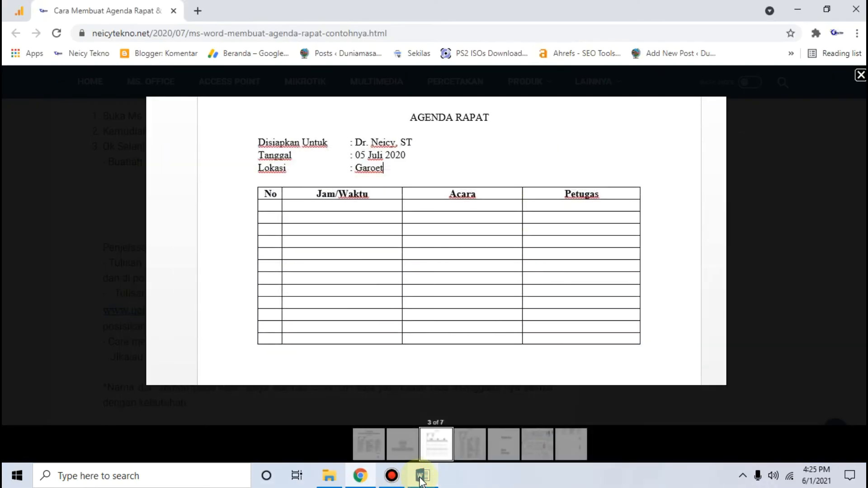
click(423, 479)
click(463, 258)
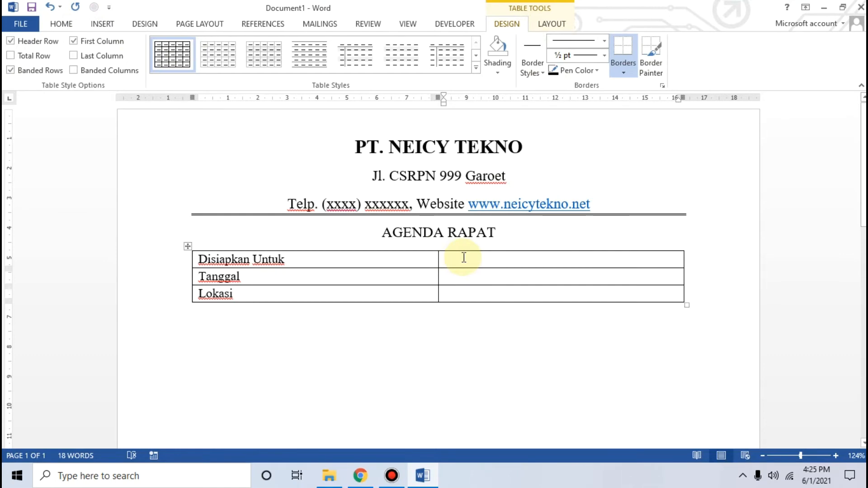
text(:)
text(d)
key(BackSpace)
text(Dr)
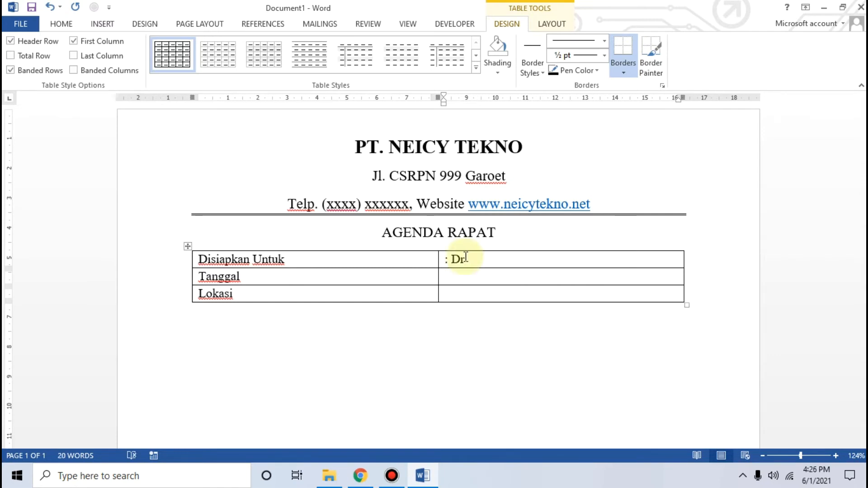
click(360, 479)
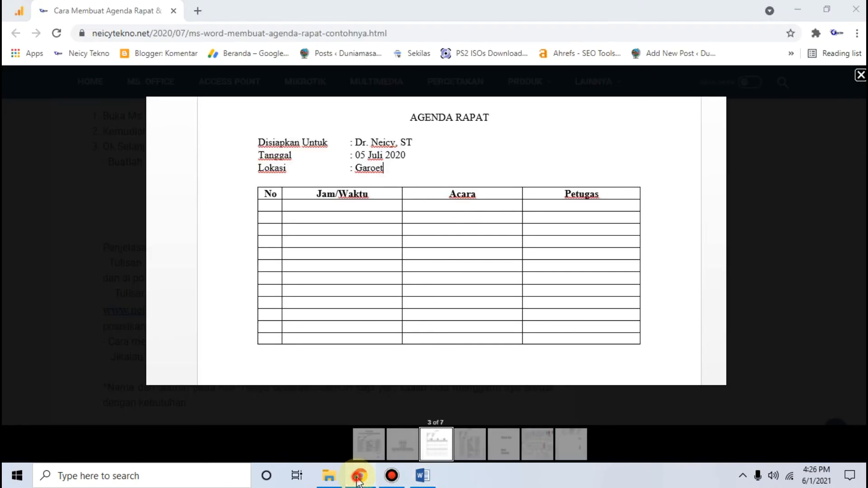
click(357, 480)
text(. Neicy, ST )
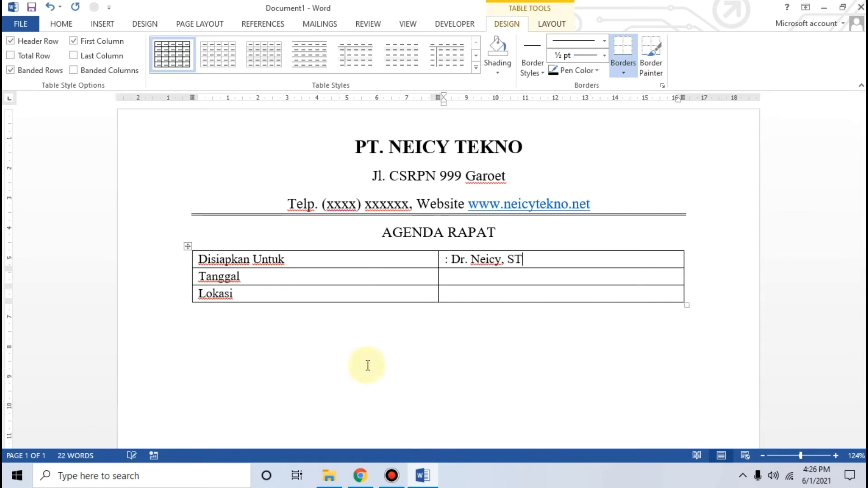
Step: Enter ": 1 Juni 2021" beside Tanggal and ": Garoet" beside Lokasi in the table's second column
text(: )
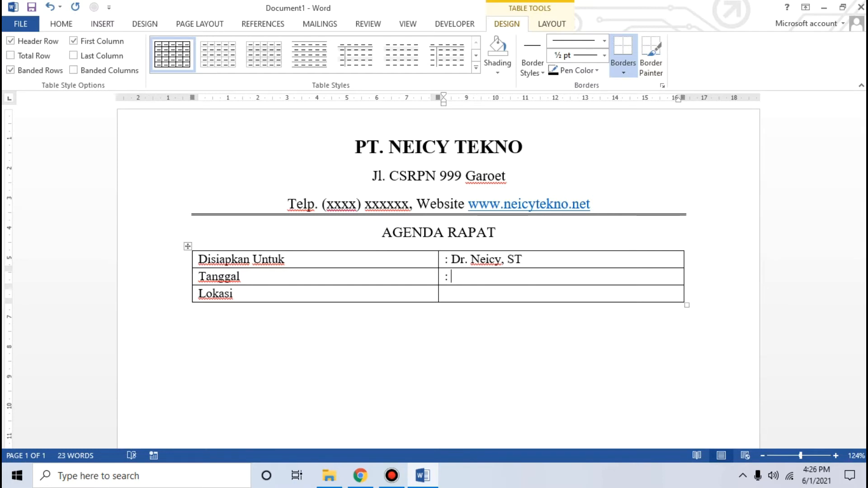
text(1 Juni 2021)
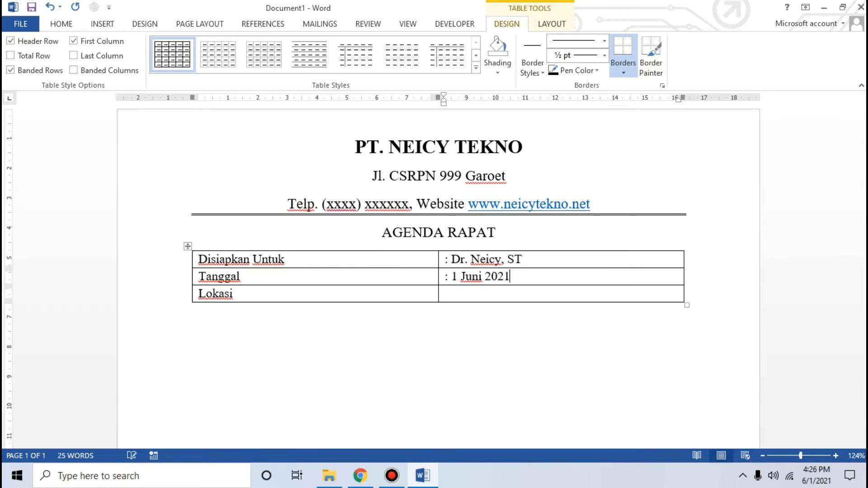
key(Down)
text(: Garoet)
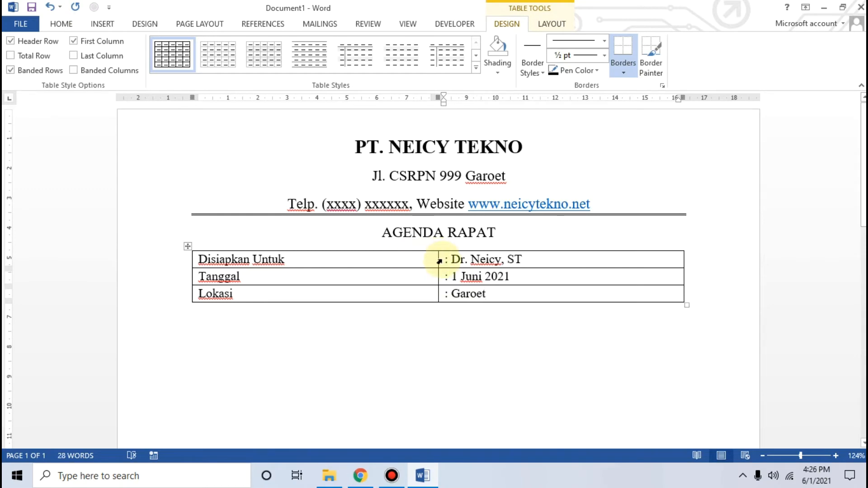
Step: Narrow the first column to just fit its labels and remove all borders from the meeting details table
drag(439, 258, 301, 258)
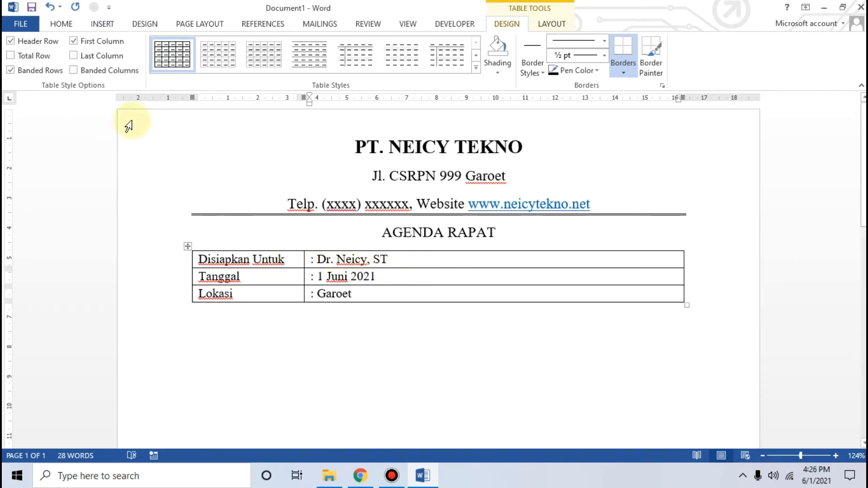
click(61, 24)
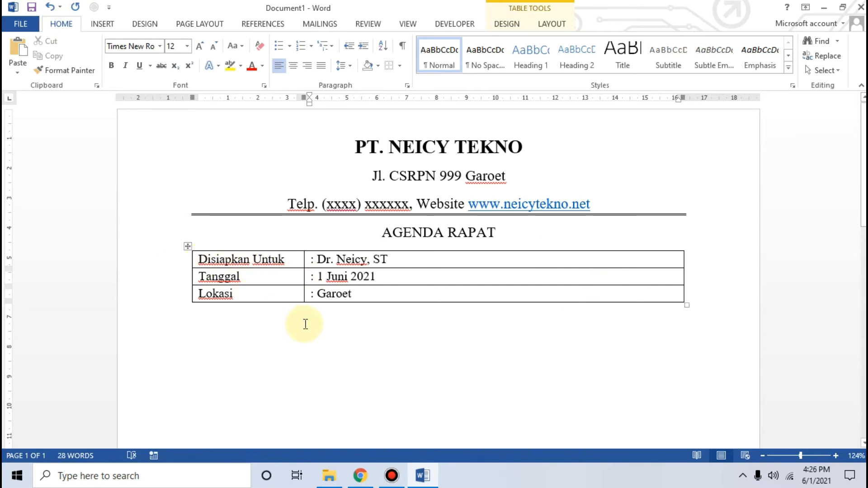
click(189, 246)
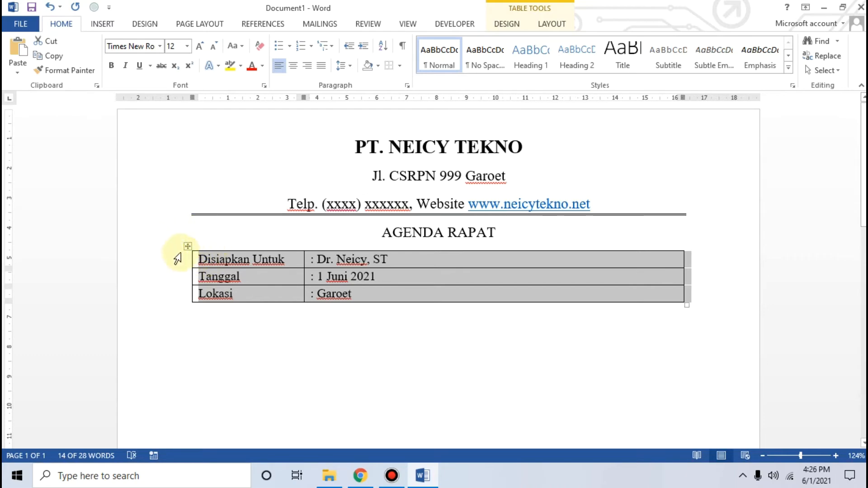
click(188, 247)
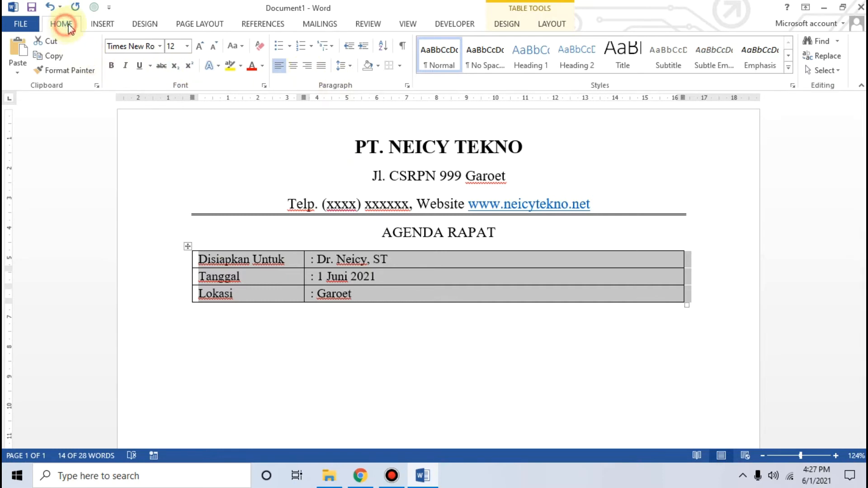
click(400, 67)
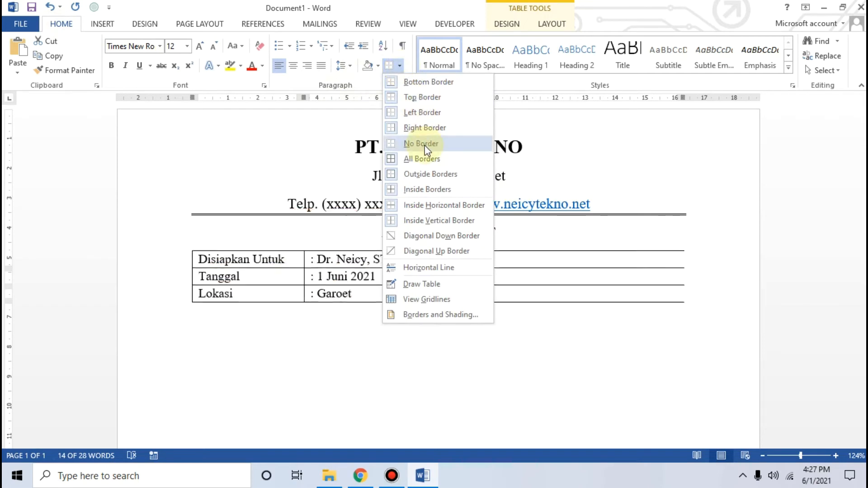
click(419, 144)
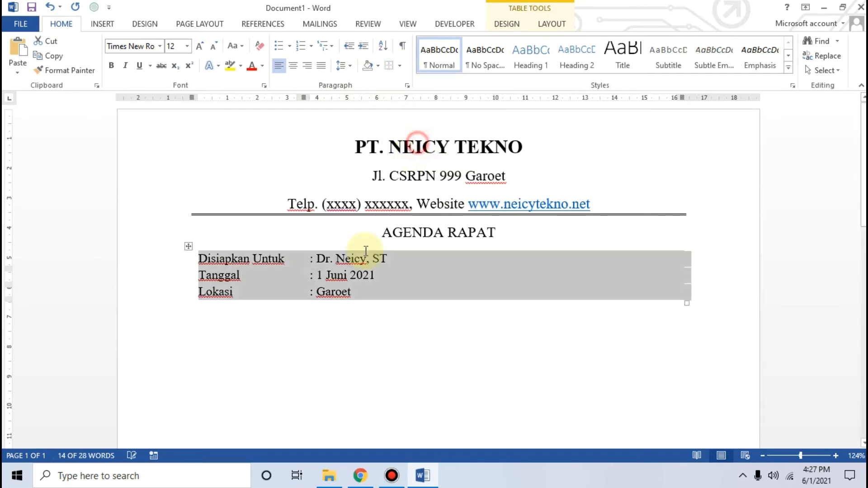
click(291, 316)
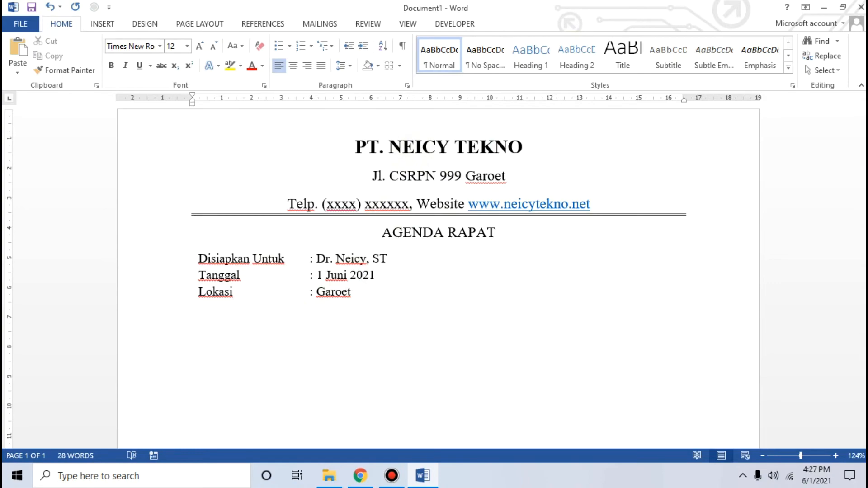
Step: Check the article's blank and filled-in agenda samples and insert a table with four columns and eight rows below the meeting details
click(430, 475)
click(430, 475)
click(360, 475)
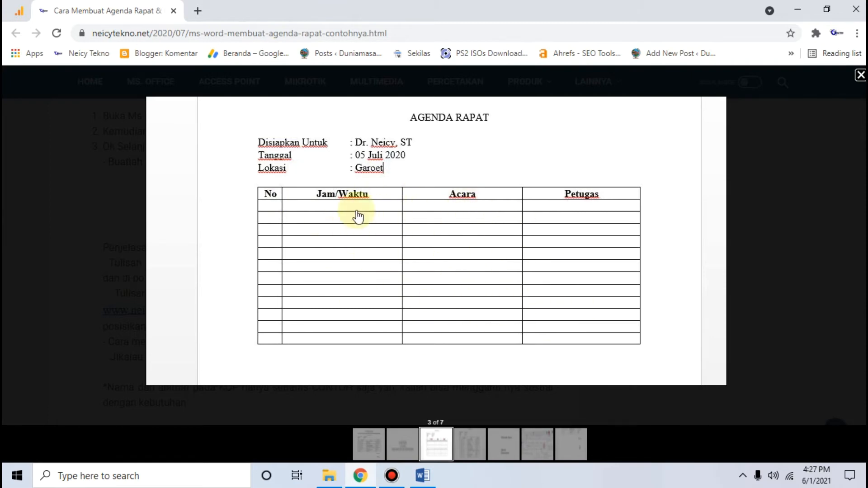
click(464, 436)
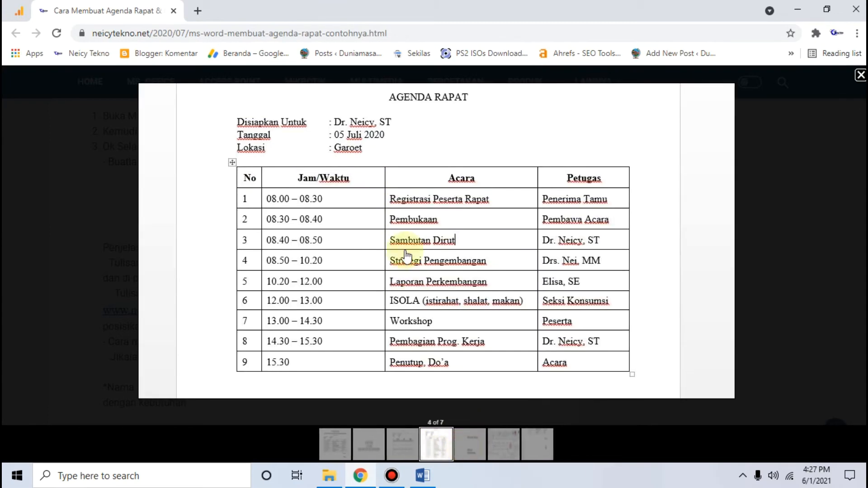
click(408, 437)
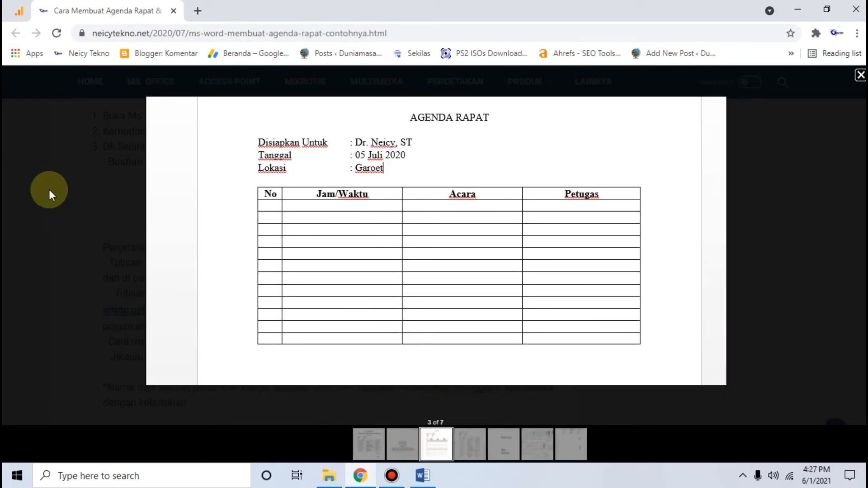
click(422, 475)
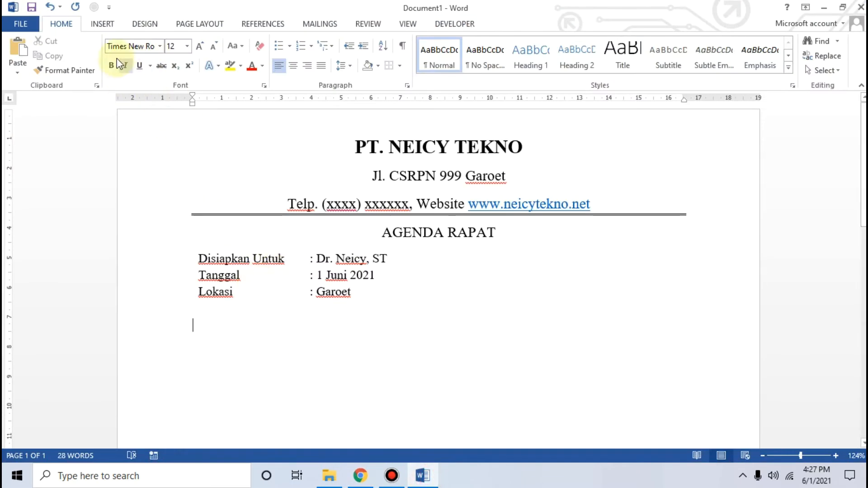
click(104, 25)
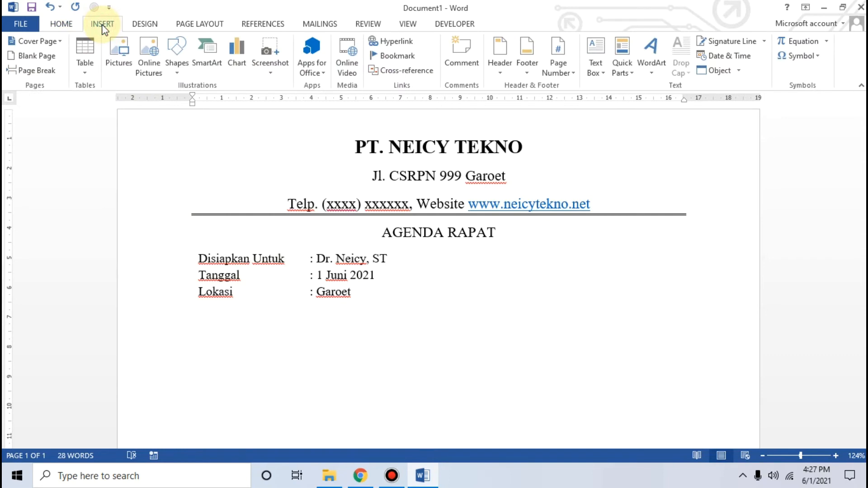
click(85, 76)
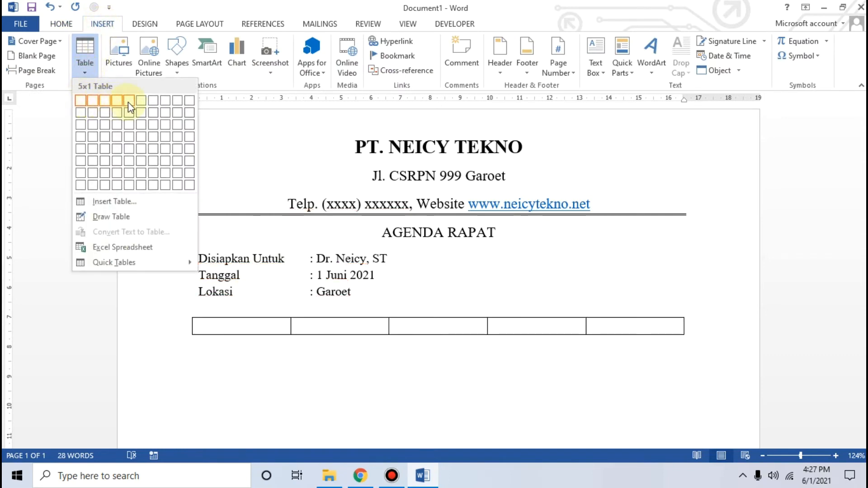
click(116, 183)
Step: Enter the headings "No" and "Jam/Waktu" in the first two header cells of the agenda table, following the article's sample
scroll(349, 281, down, 3)
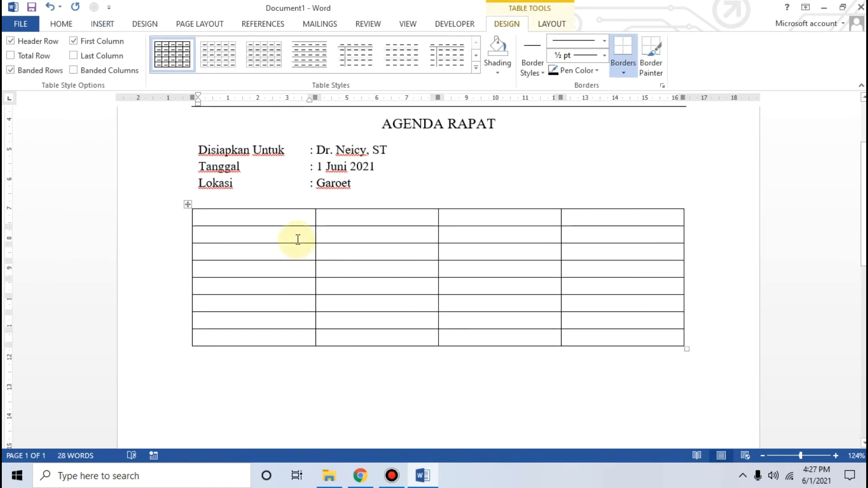
text(No)
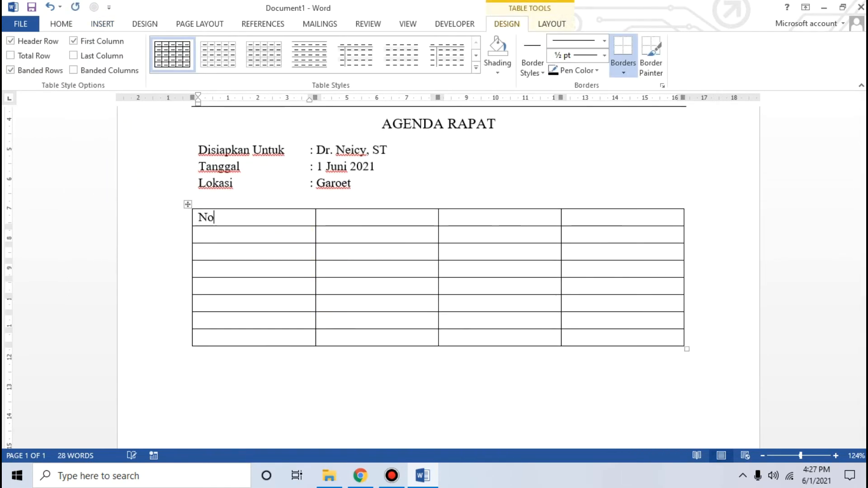
click(424, 479)
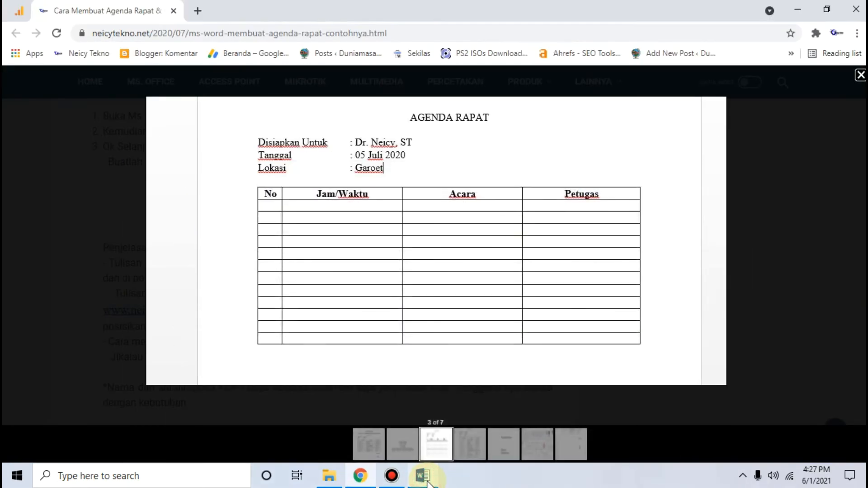
click(424, 478)
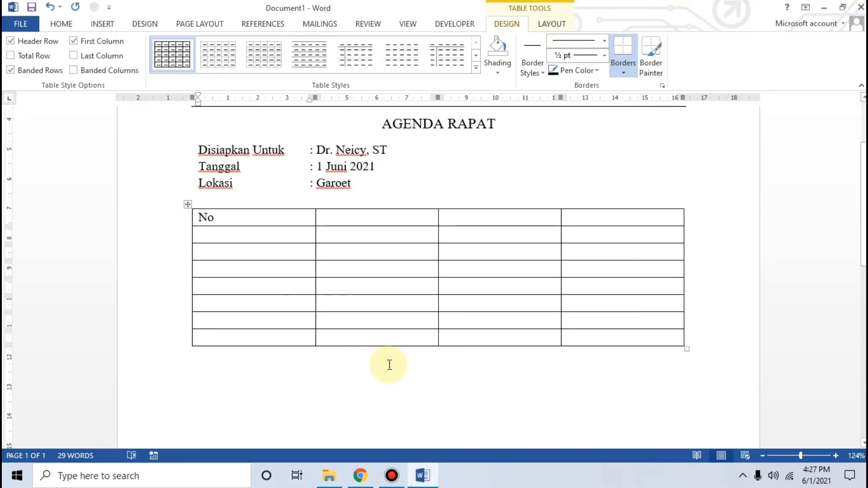
click(380, 219)
text(Jam/Wak)
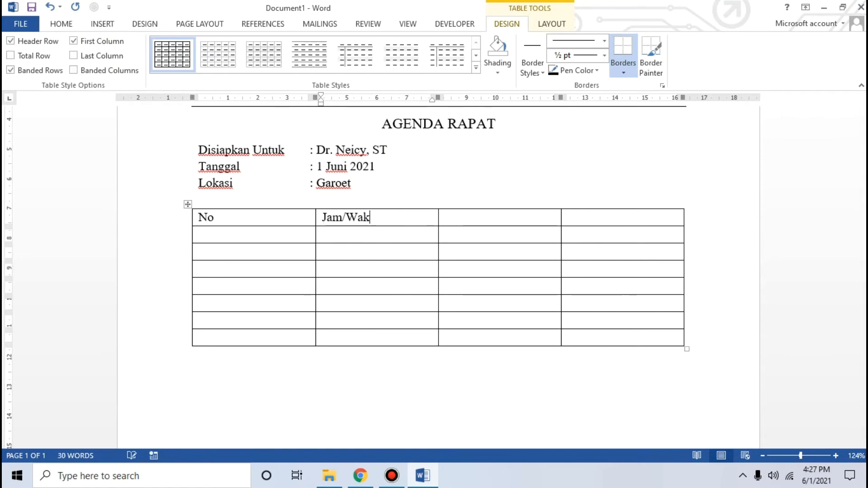
text(tu)
key(Tab)
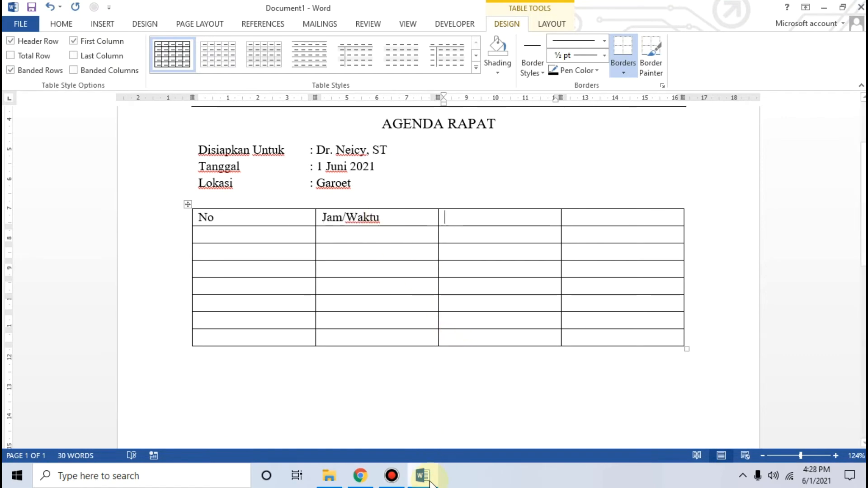
Step: Enter the headings "Acara" and "Petugas" in the third and fourth header cells, matching the article's sample
click(424, 478)
click(425, 477)
text(Acara)
key(Tab)
text(Petugas)
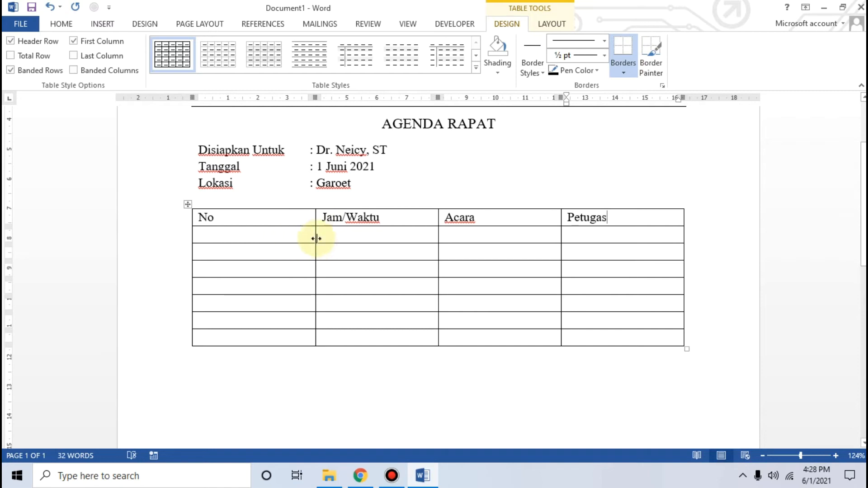
Step: Narrow the No column to fit its heading and resize the other columns so that Acara is the widest
drag(315, 233, 216, 223)
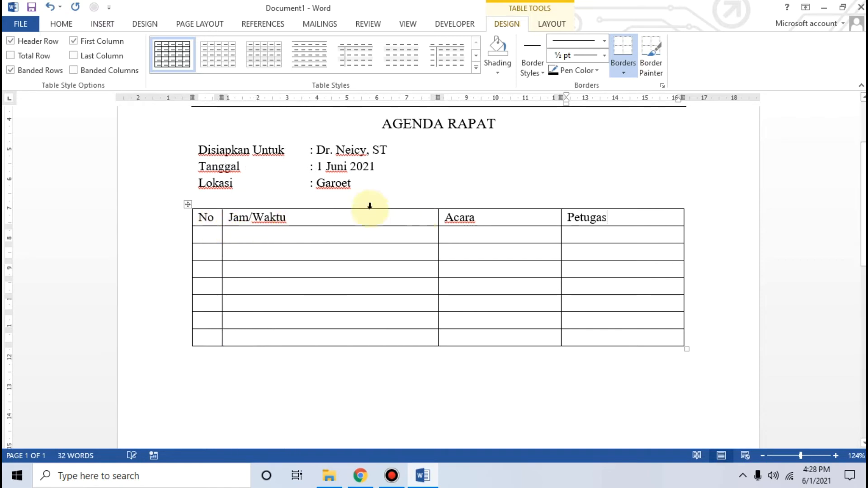
drag(437, 217, 396, 218)
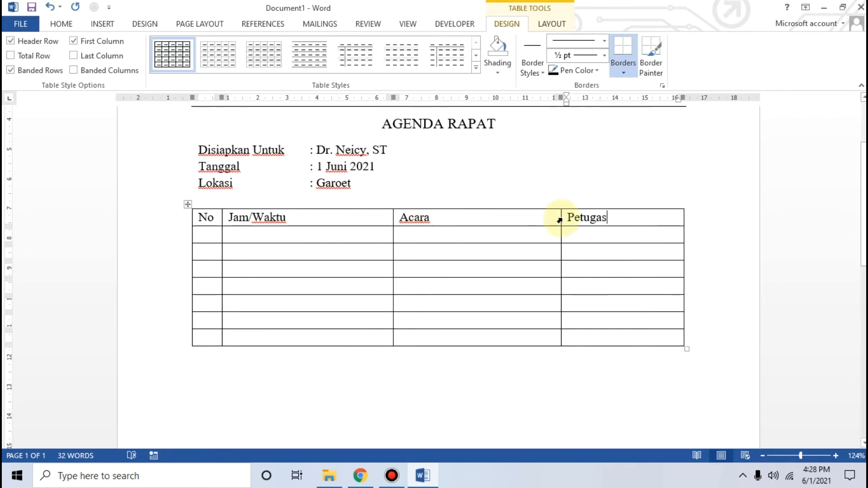
drag(560, 218, 535, 218)
drag(393, 217, 356, 217)
Step: Center the agenda table's header row text and make it bold
drag(195, 218, 577, 226)
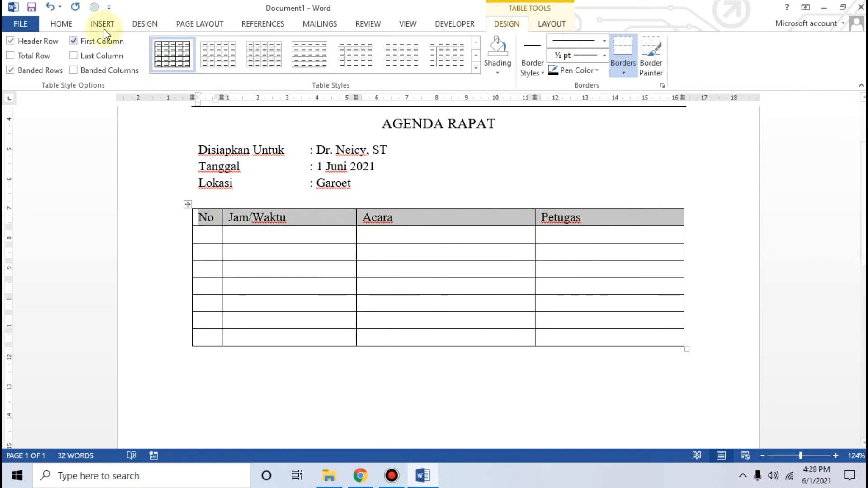
click(54, 24)
click(292, 66)
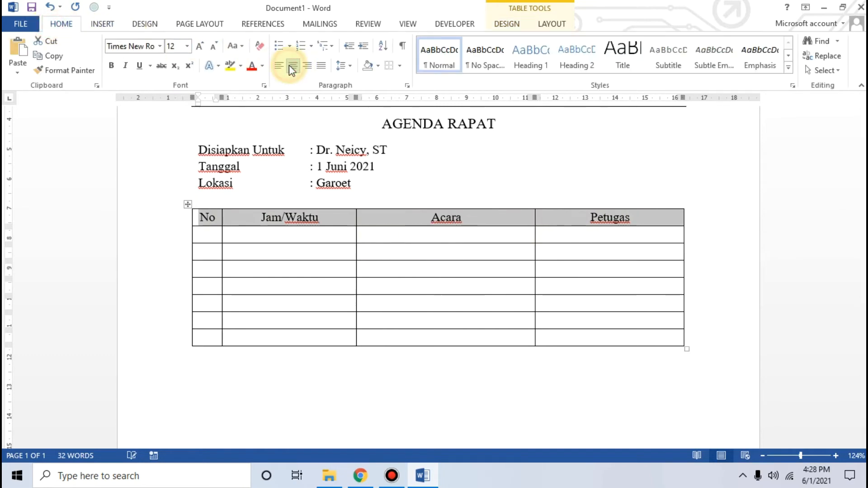
click(113, 66)
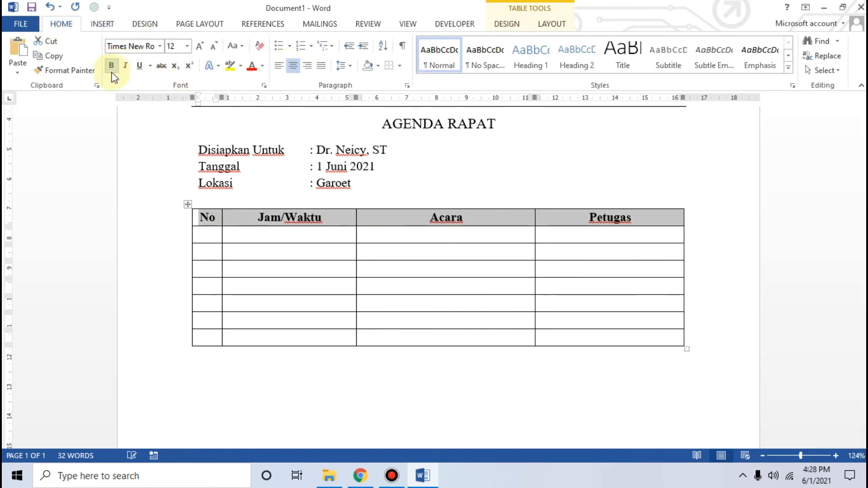
Step: Number the seven rows below the header from 1 to 7 in the No column
click(207, 230)
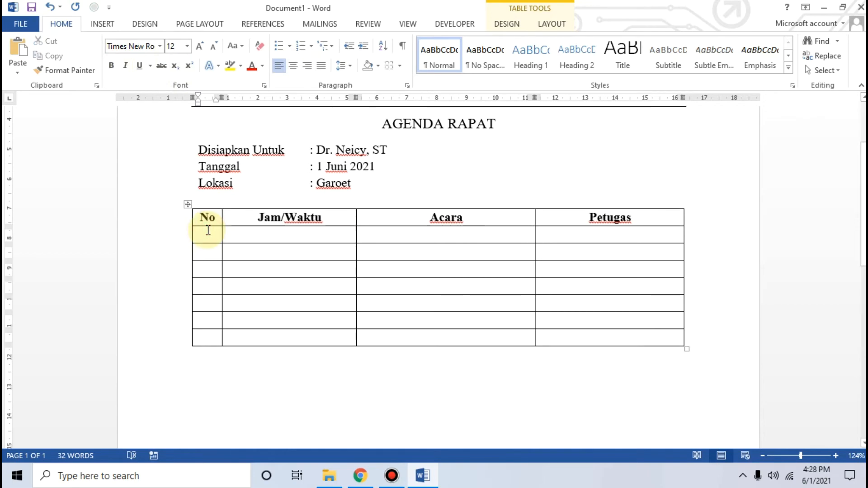
text(1 )
text(2)
key(Down)
text(3)
key(Down)
text(4)
text(5)
key(Down)
text(6)
key(Down)
text(7)
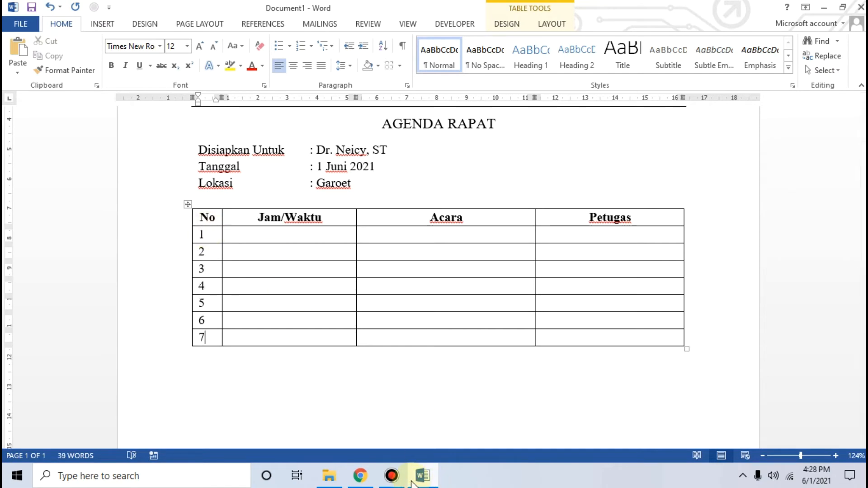
Step: Check the article's filled-in agenda sample, add two rows at the end of the table and number them 8 and 9
click(421, 475)
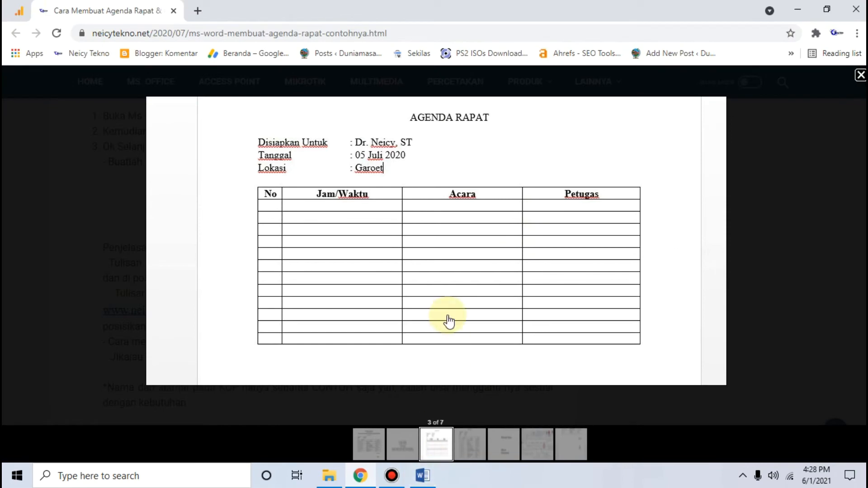
click(473, 442)
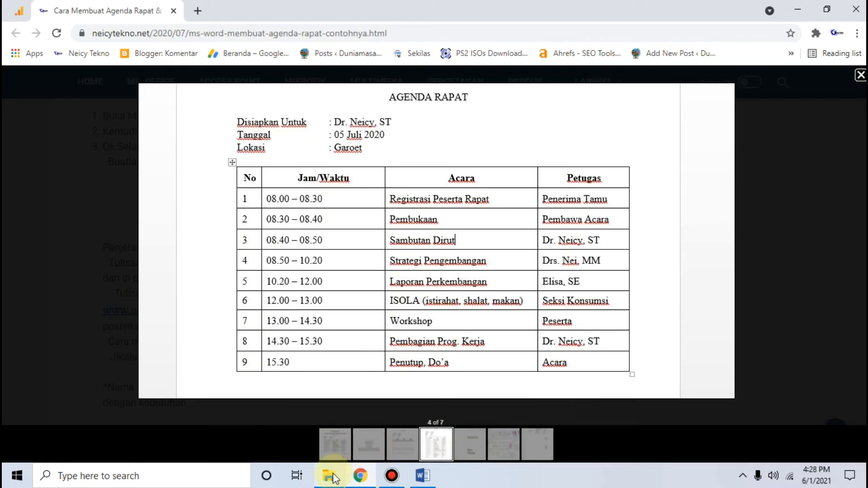
click(422, 476)
click(187, 349)
click(187, 348)
click(211, 356)
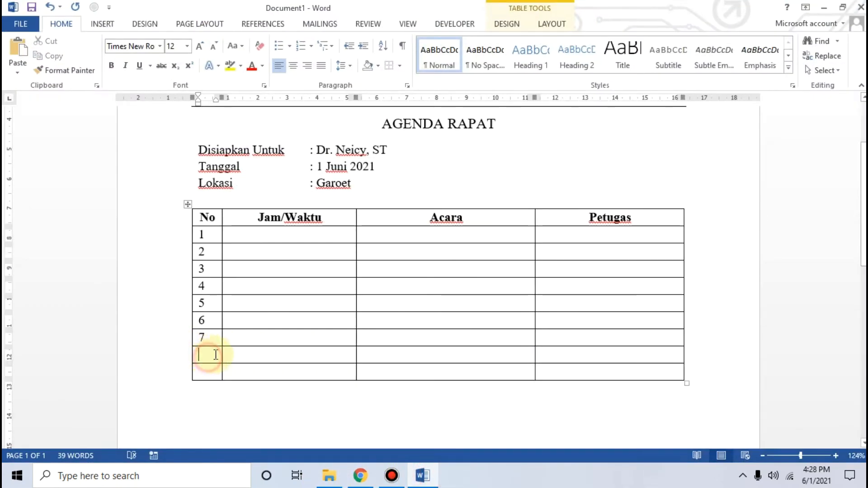
click(203, 367)
text(9)
Step: Center the numbers 1 to 9 in the No column
drag(201, 234, 210, 367)
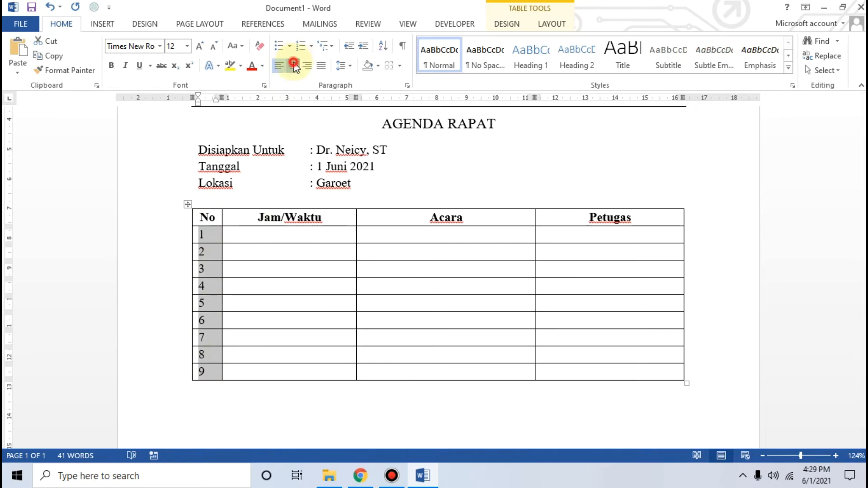
click(292, 66)
click(552, 24)
click(632, 55)
Step: Increase the header row's height to about 0.98 cm and center its headings both horizontally and vertically
drag(210, 217, 611, 217)
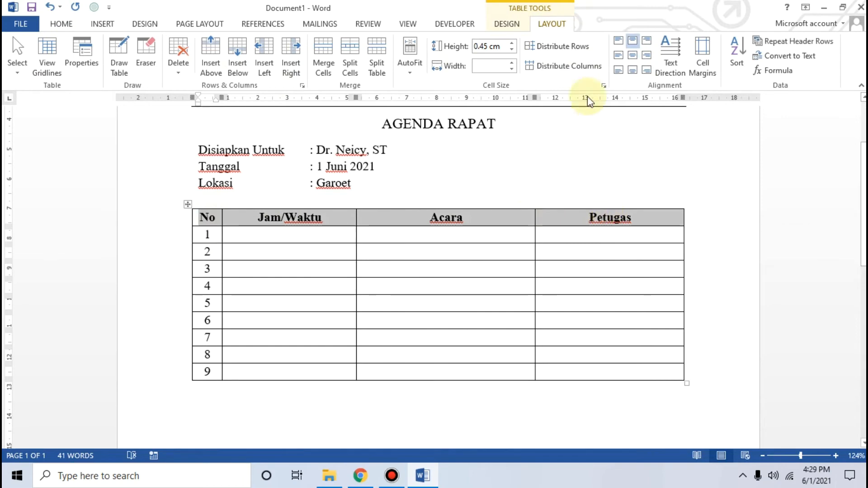
click(206, 224)
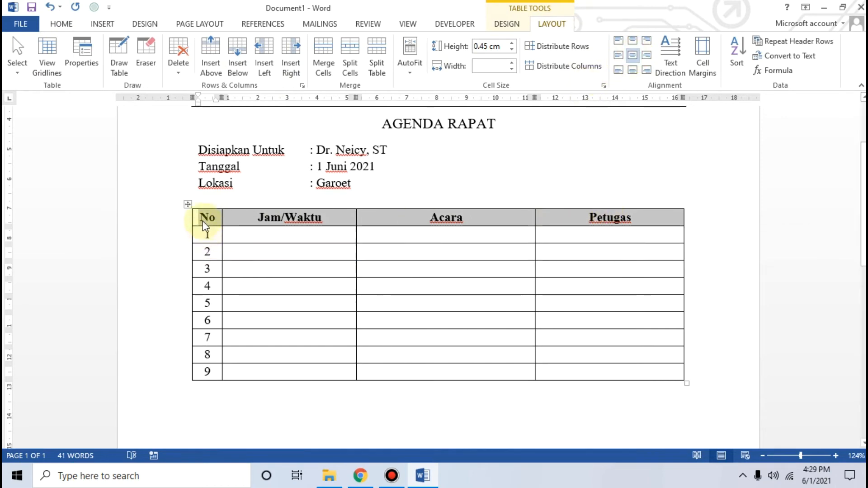
drag(203, 226, 203, 238)
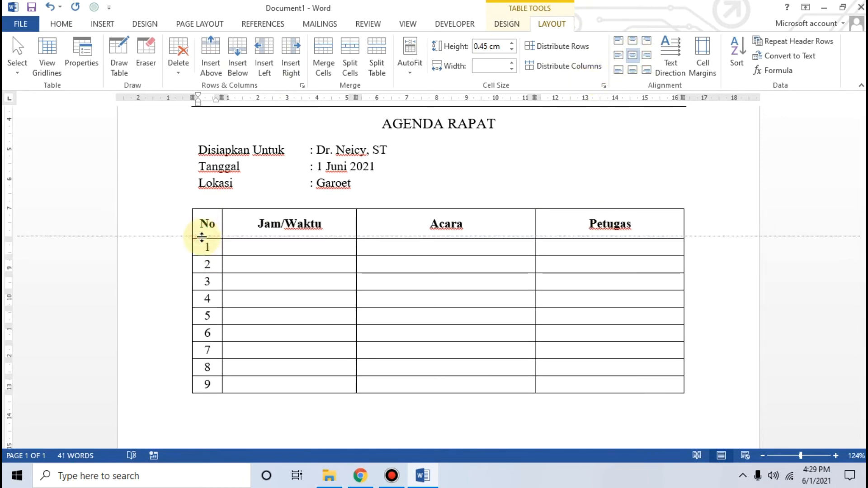
click(635, 57)
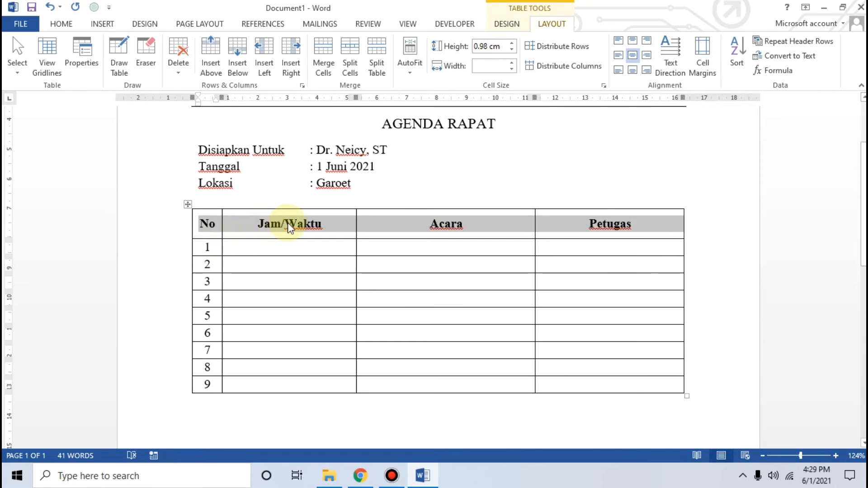
Step: Try left alignment on the header row's headings and restore their centered alignment
click(61, 23)
click(279, 66)
click(293, 66)
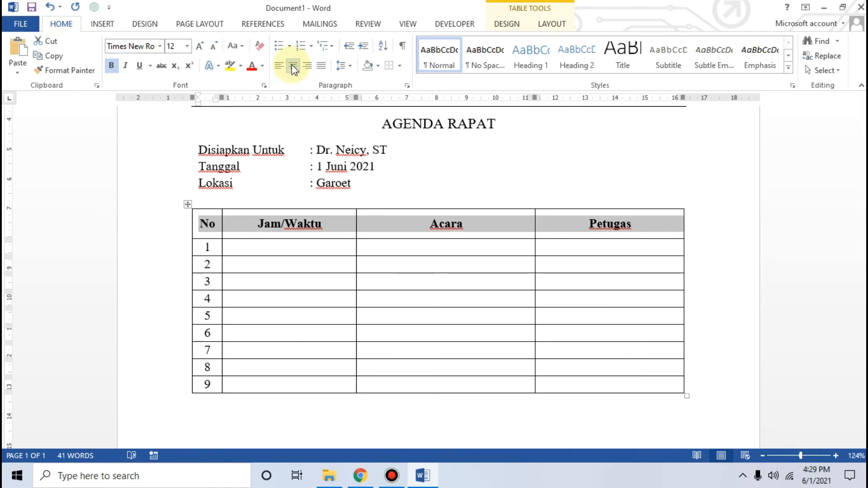
click(551, 23)
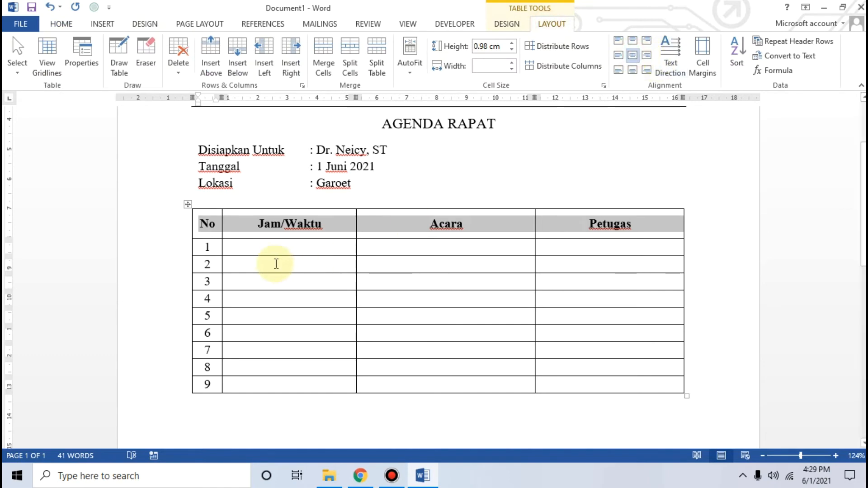
Step: Compare the agenda table with the article's filled-in sample and place the cursor on the blank line below the table
click(271, 248)
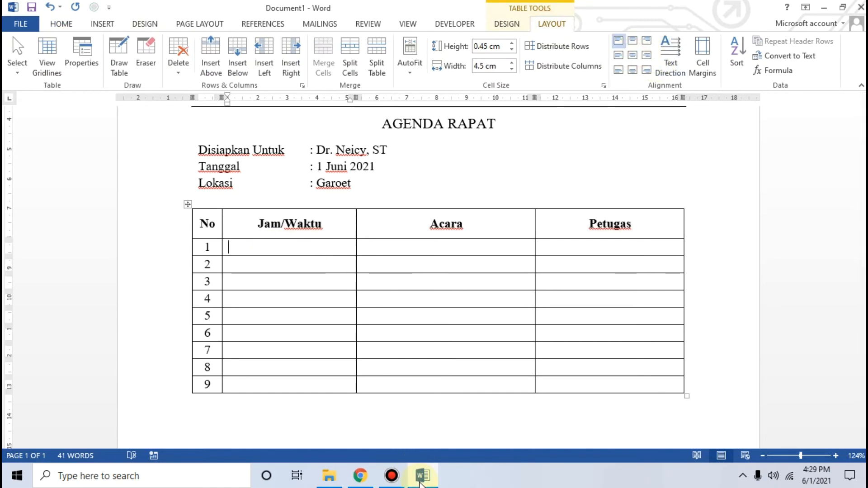
click(420, 481)
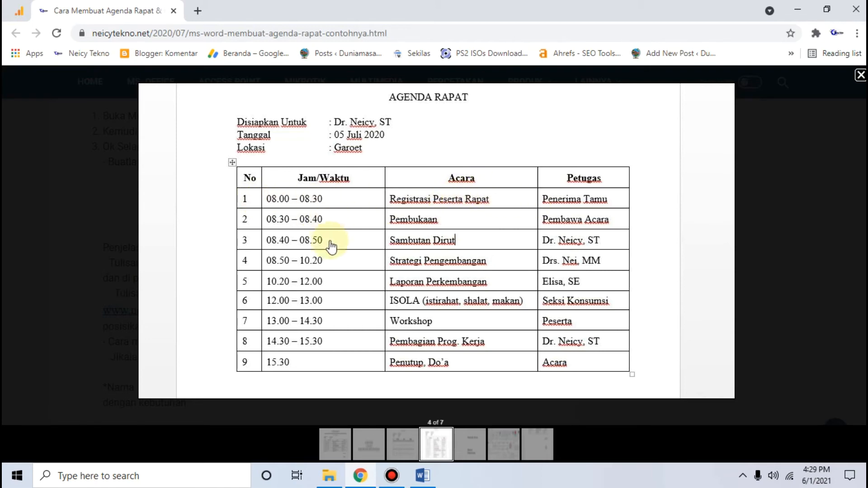
click(421, 475)
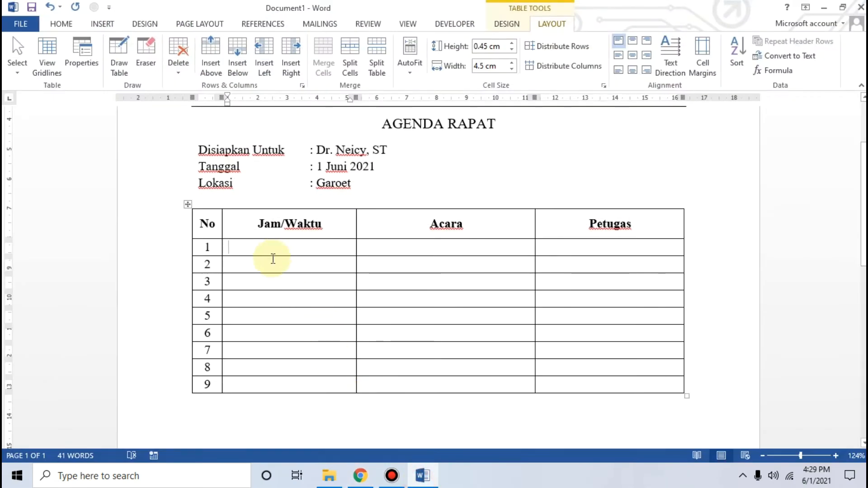
scroll(272, 255, down, 1)
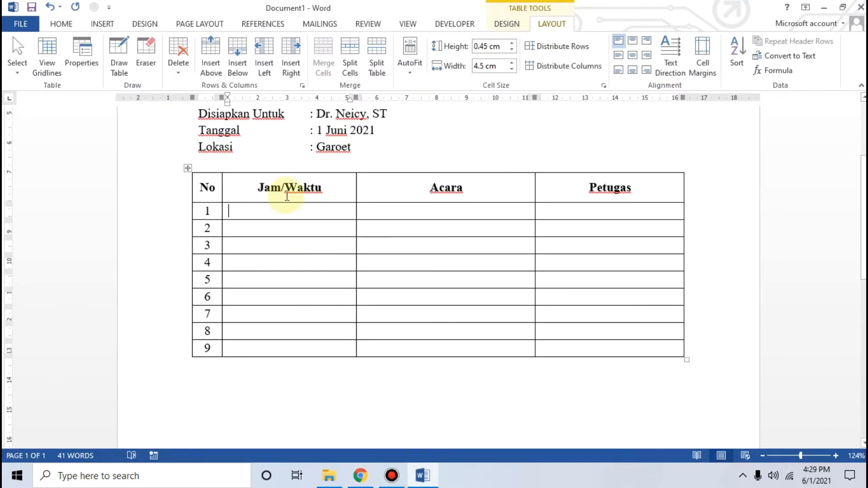
click(433, 396)
scroll(368, 394, down, 3)
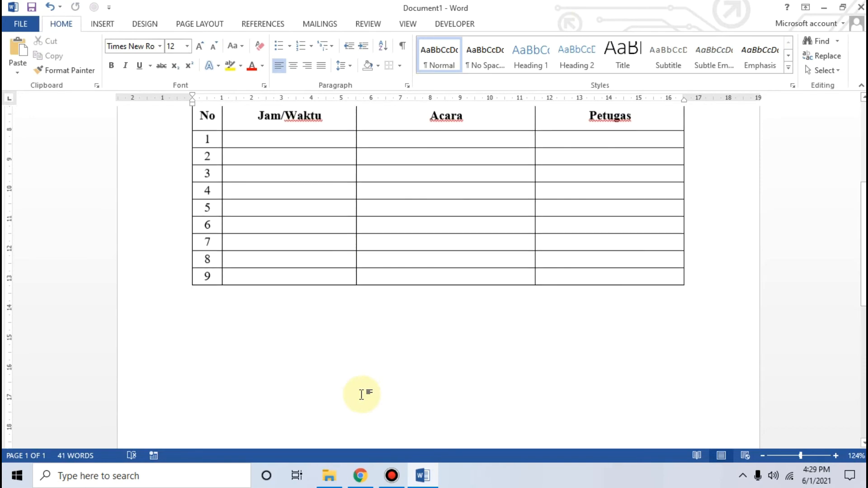
scroll(377, 366, up, 3)
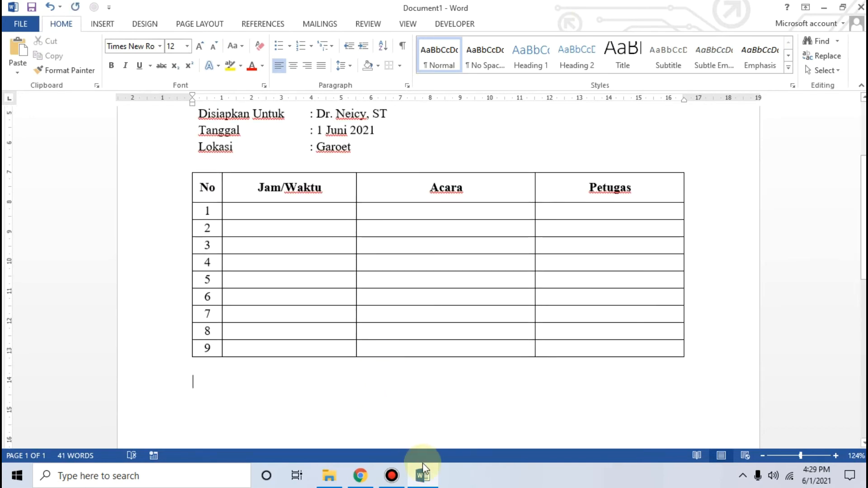
Step: Examine the article's signature block samples and read step 6 on placing, centering and indenting the closing text
click(422, 474)
click(453, 443)
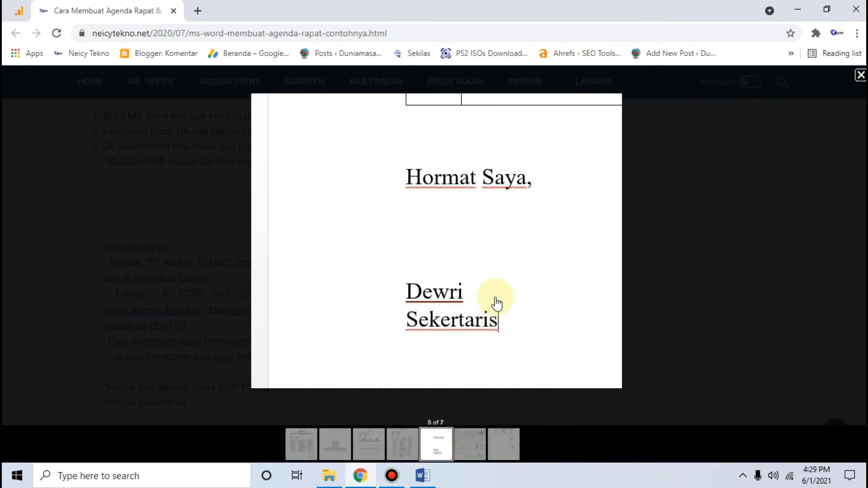
click(469, 443)
click(469, 443)
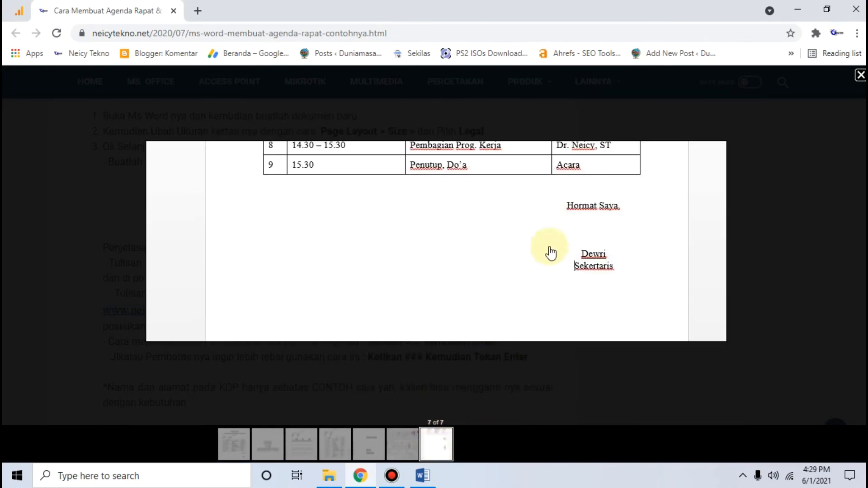
click(56, 251)
scroll(386, 220, down, 4)
scroll(388, 222, down, 15)
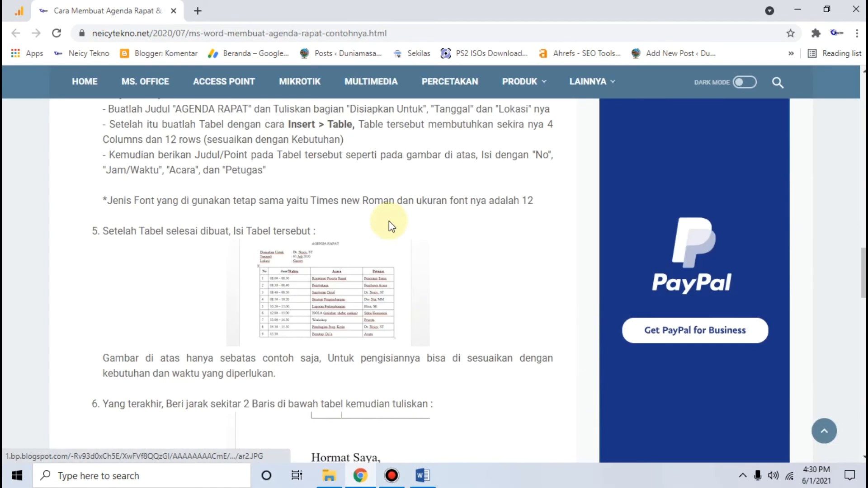
scroll(390, 226, up, 3)
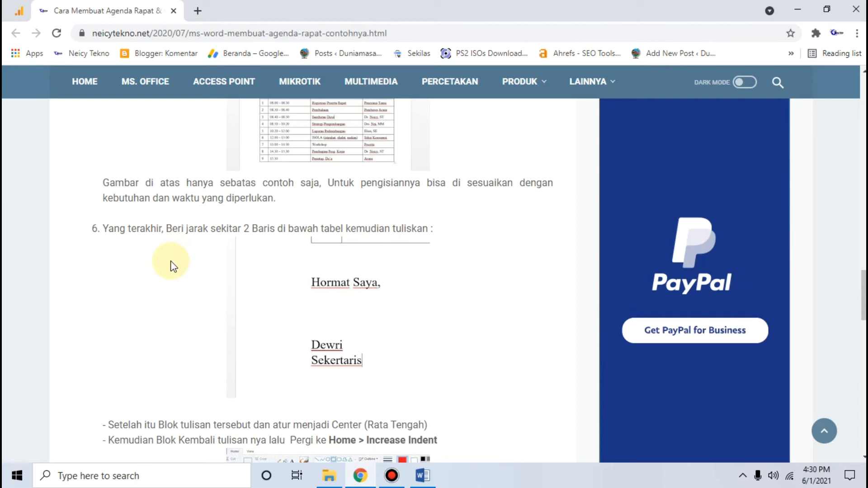
scroll(172, 266, down, 4)
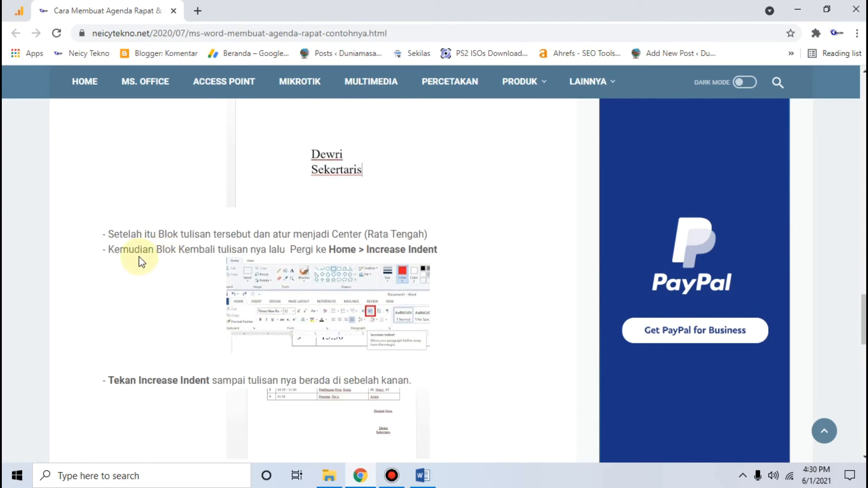
Step: Switch to the Word document and write the closing "Hormat Saya," on the blank line below the agenda table
scroll(139, 256, up, 5)
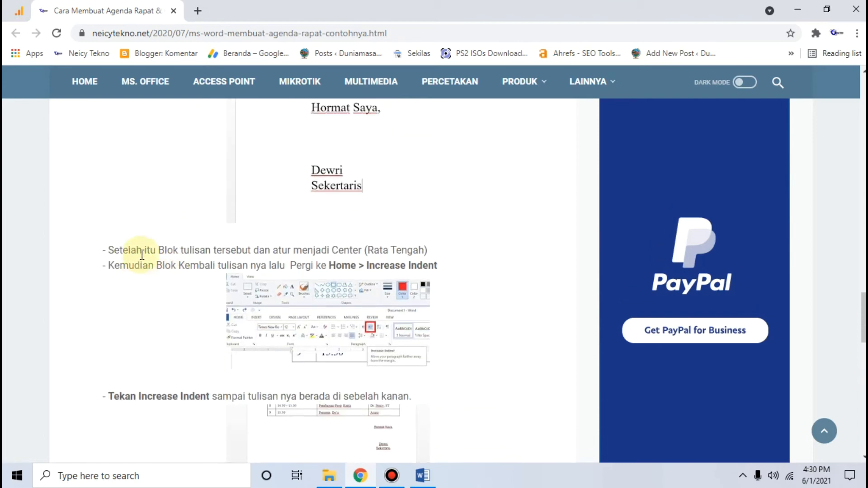
click(421, 474)
scroll(289, 339, down, 3)
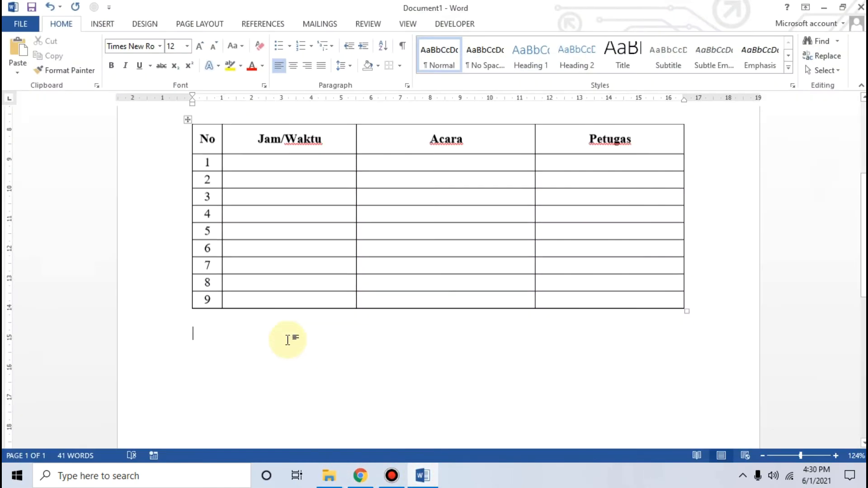
text(mat Saya,)
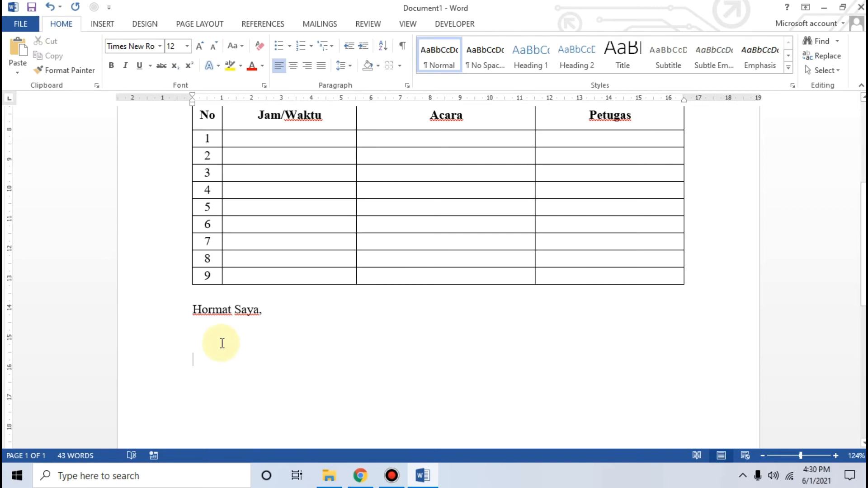
Step: Following the article's sample, enter the signatory's name two blank lines below the closing, with the title "Sekertaris" beneath it
click(360, 476)
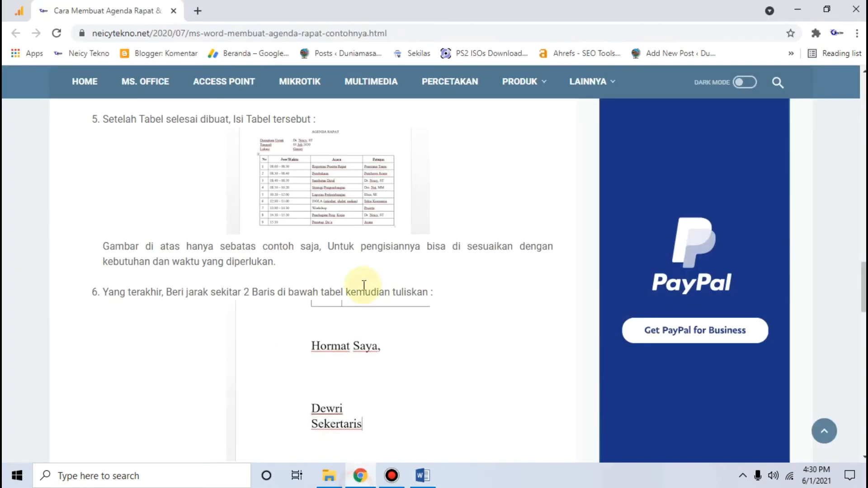
scroll(223, 262, down, 4)
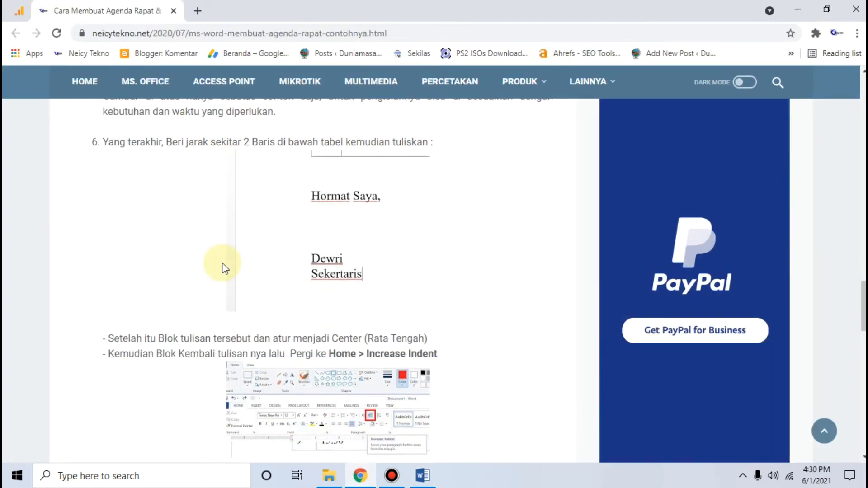
scroll(211, 272, down, 1)
drag(107, 234, 274, 234)
scroll(287, 235, up, 1)
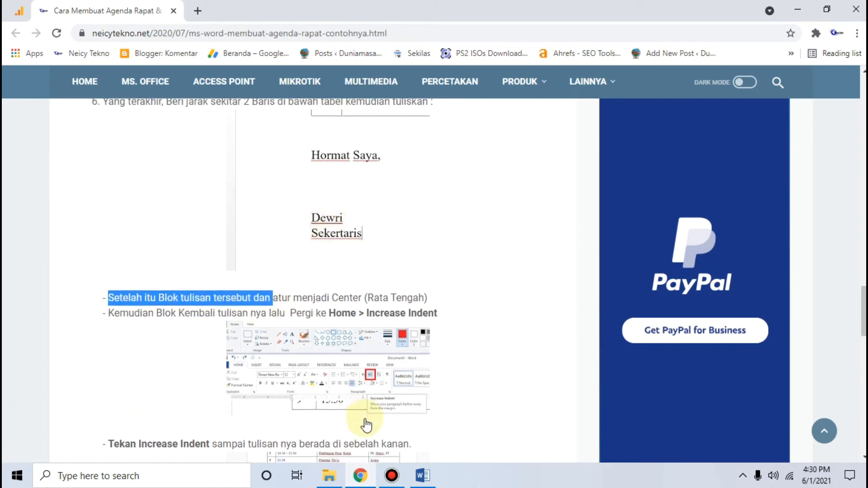
click(423, 476)
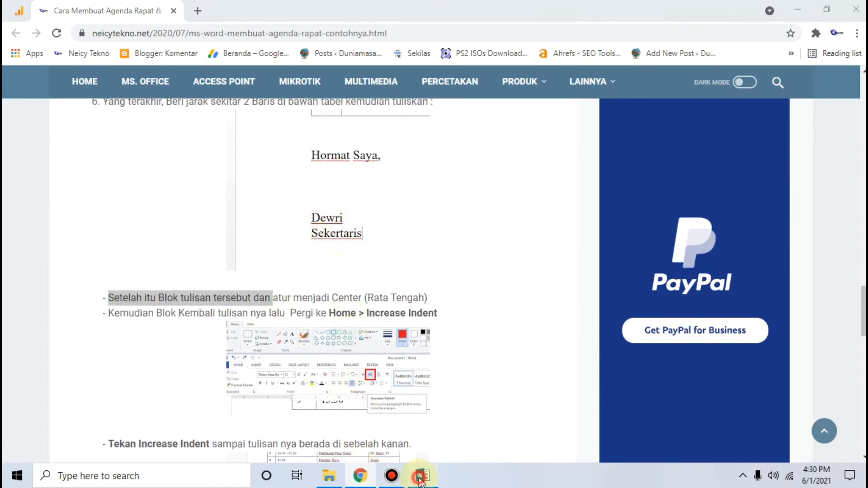
text(Dewri)
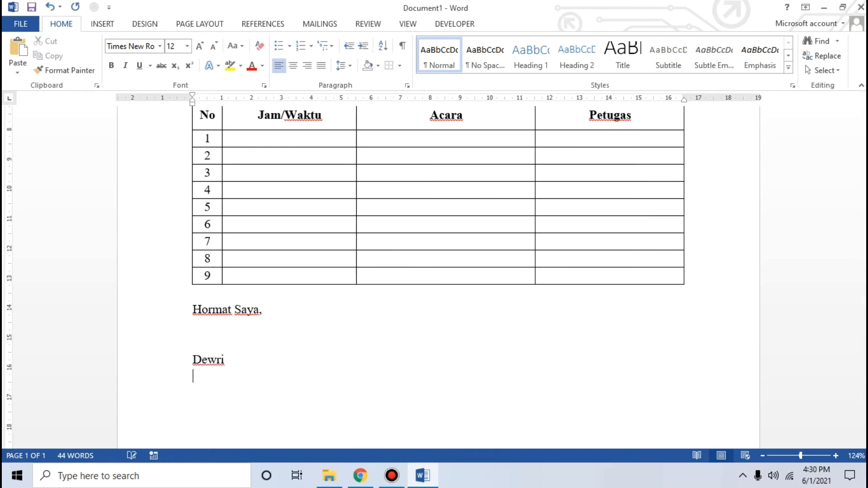
Step: Underline the signatory's name above "Sekertaris", checking the article's enlarged signature sample
key(Up)
key(shift+Left)
key(shift+Left)
key(shift+Left)
key(shift+Left)
key(shift+Left)
key(shift+Left)
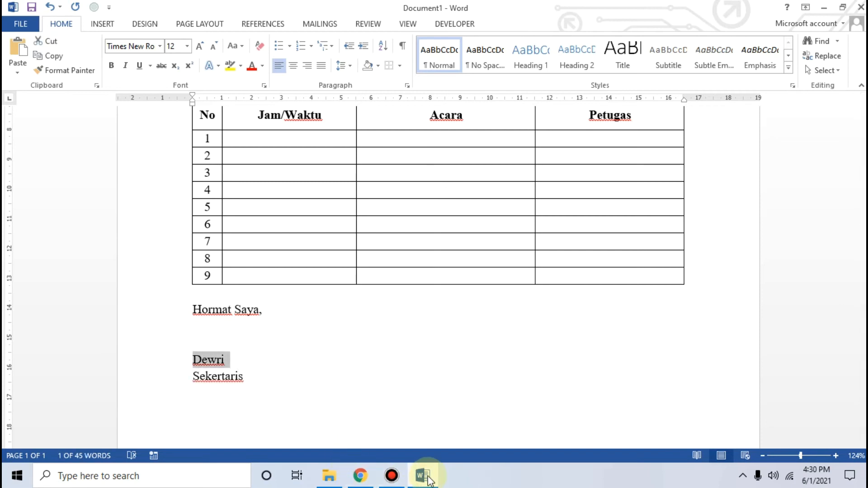
click(350, 480)
scroll(402, 334, down, 5)
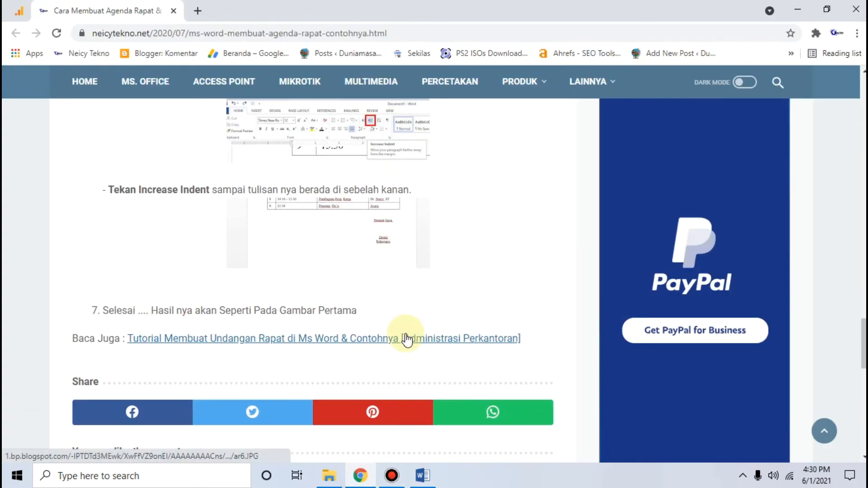
click(375, 229)
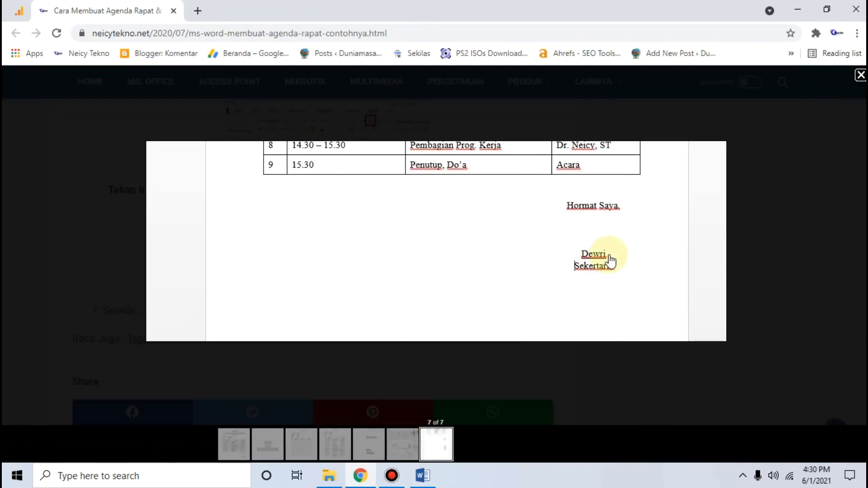
click(422, 475)
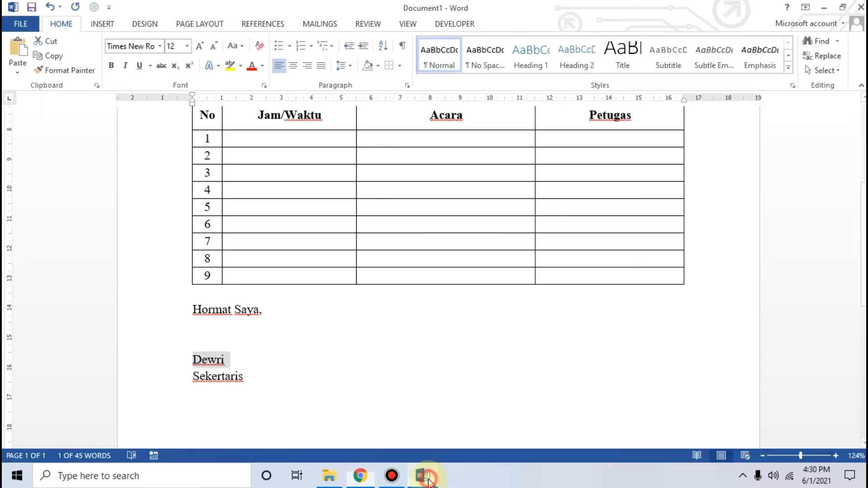
click(140, 66)
click(259, 357)
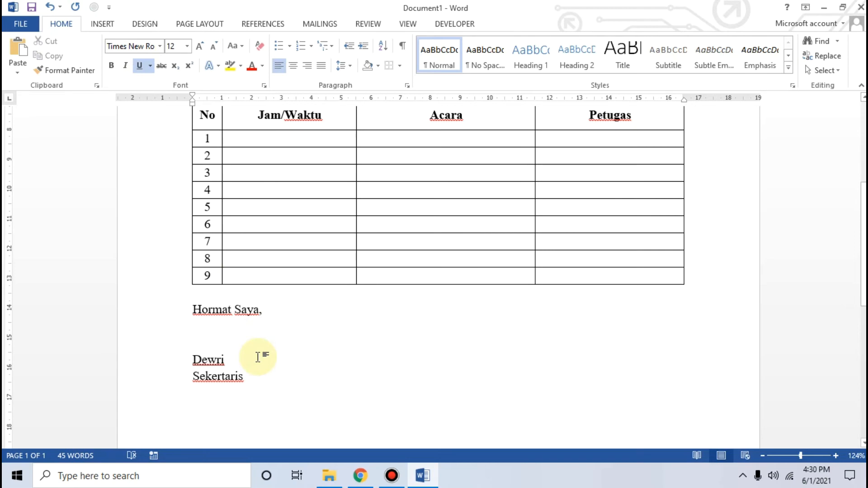
Step: Read the article's alignment instruction and center the whole signature block from "Hormat Saya," to "Sekertaris" in the document
click(359, 476)
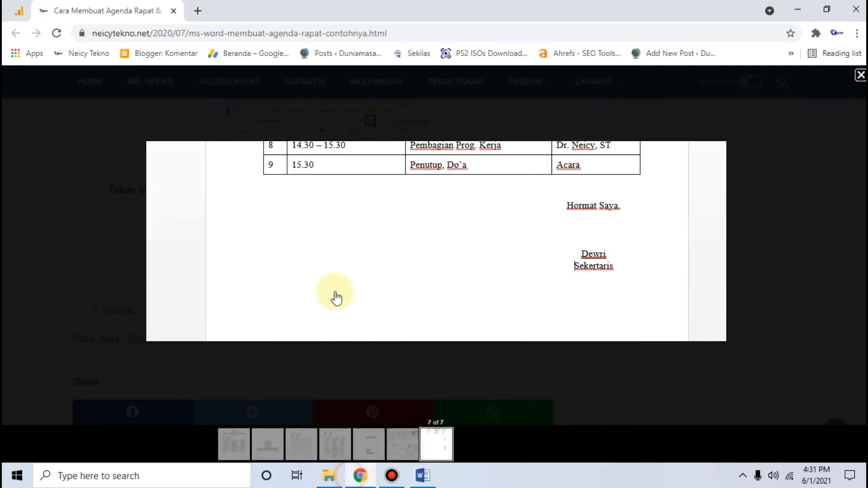
click(99, 226)
scroll(297, 297, up, 3)
scroll(280, 298, up, 3)
scroll(262, 299, down, 2)
click(106, 233)
drag(120, 233, 435, 244)
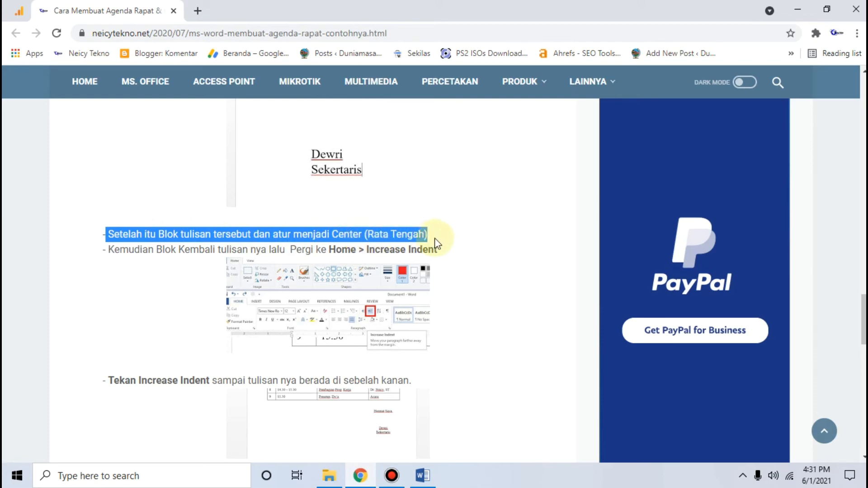
click(421, 474)
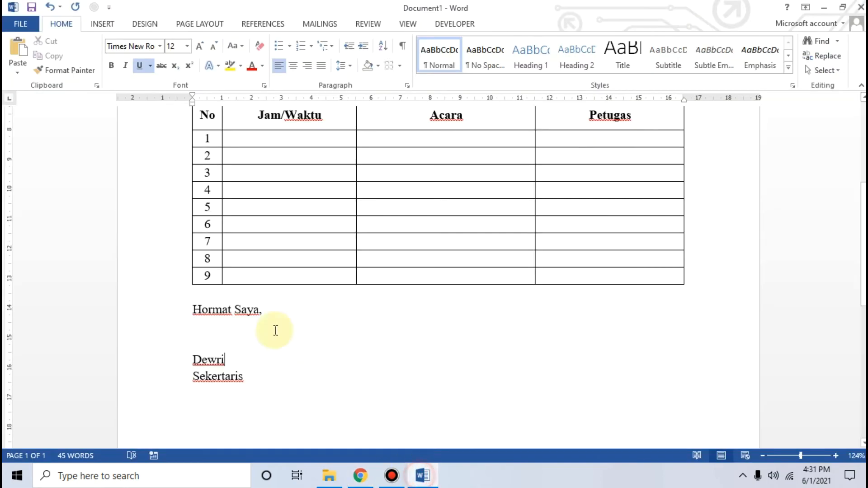
drag(193, 305, 259, 375)
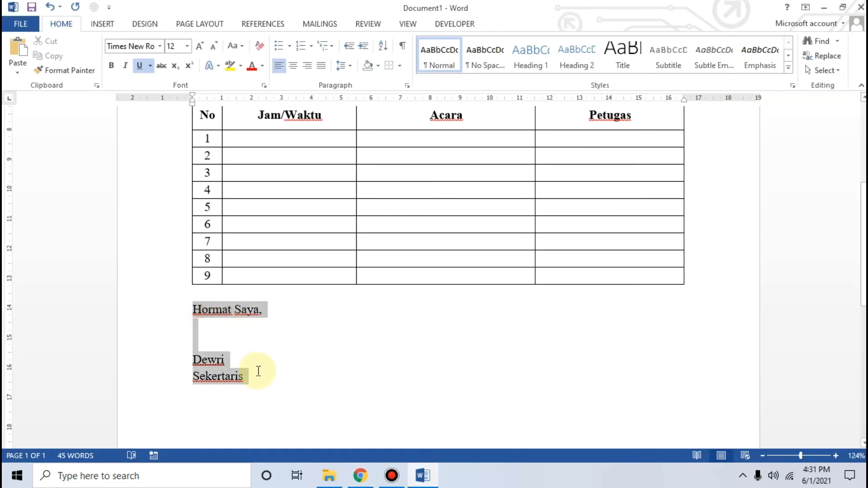
click(296, 67)
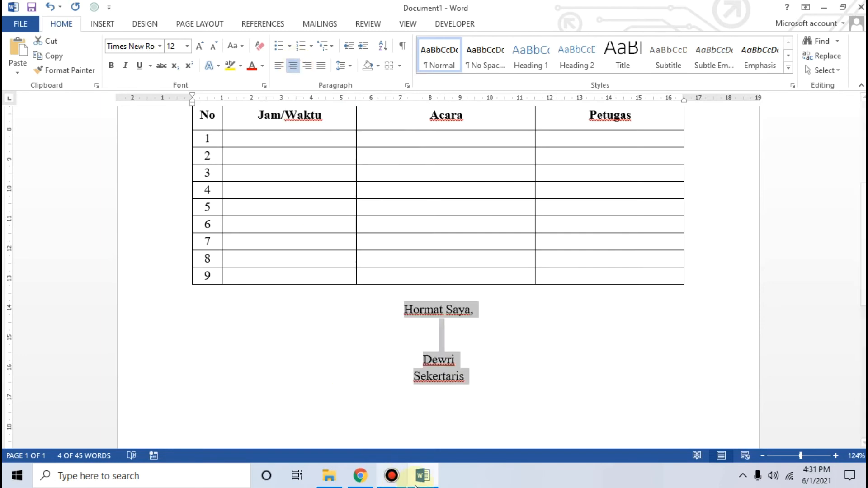
Step: Following the article's Increase Indent instruction, raise the signature block's left indent to about 14 cm, beneath the Petugas column
click(363, 481)
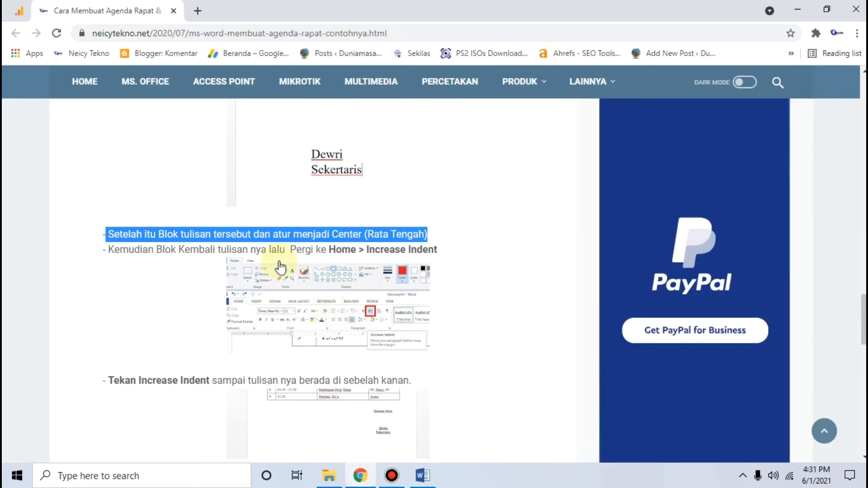
drag(107, 250, 417, 255)
click(421, 476)
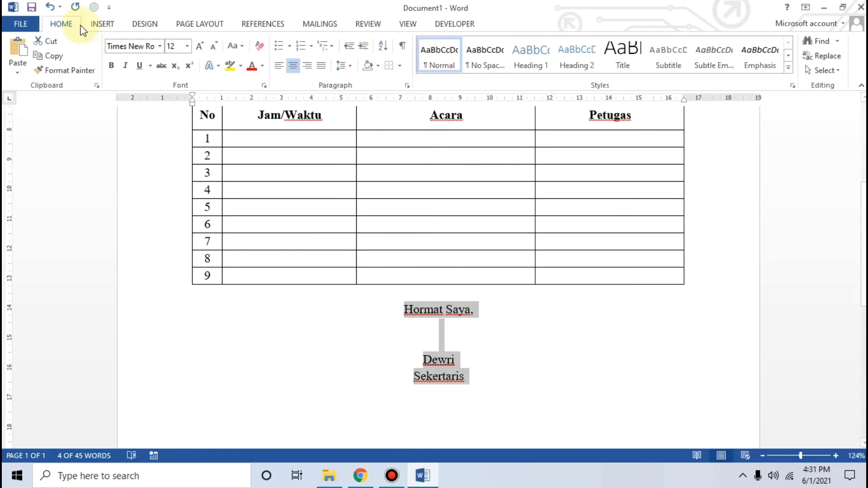
click(65, 24)
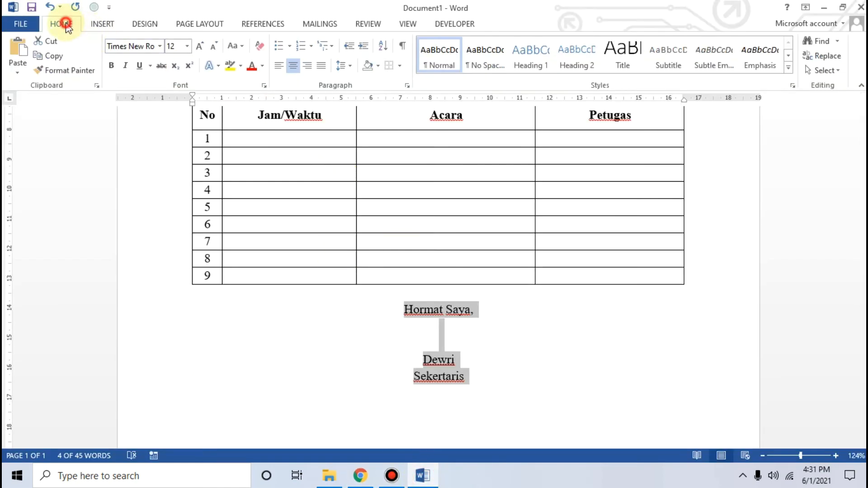
click(363, 46)
click(363, 46)
click(362, 46)
click(363, 47)
click(362, 47)
click(363, 47)
click(363, 47)
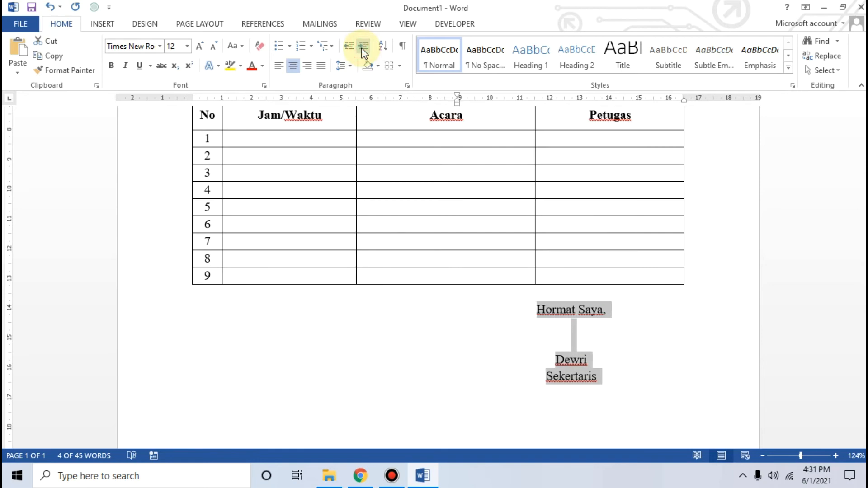
click(363, 47)
click(362, 47)
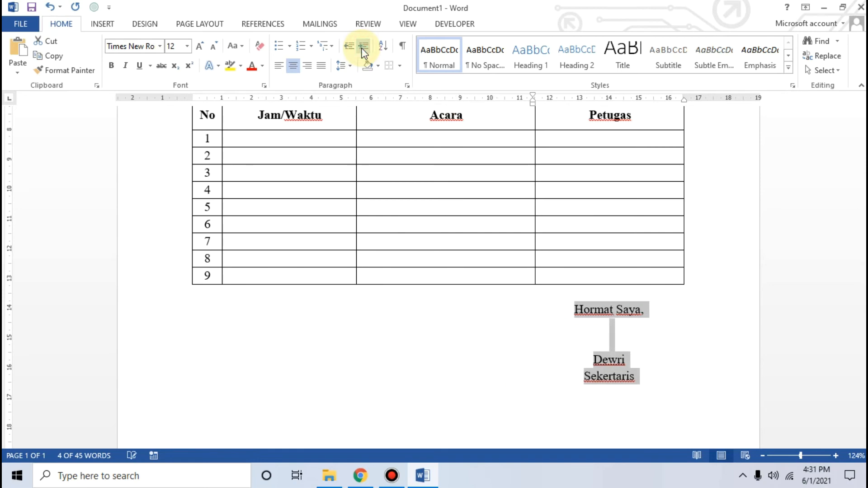
click(363, 47)
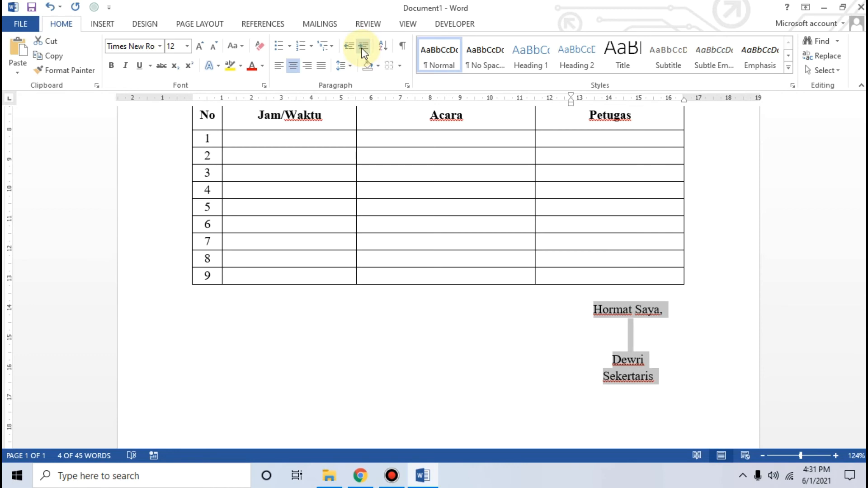
click(363, 46)
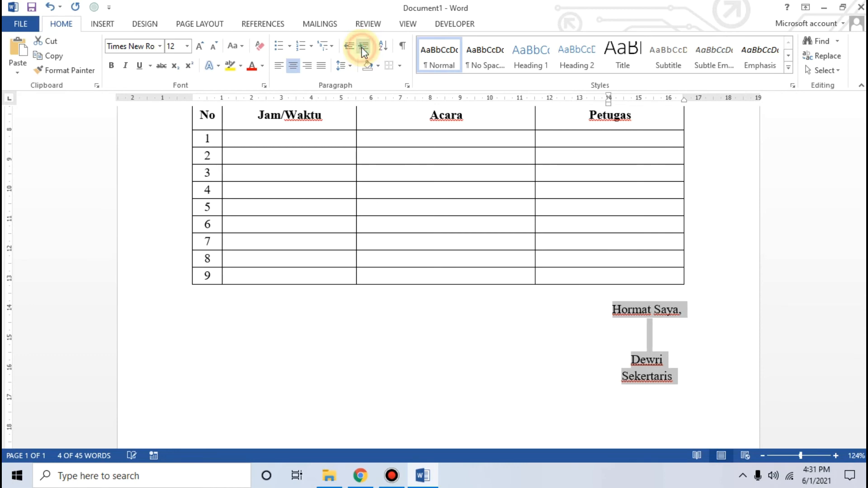
click(567, 332)
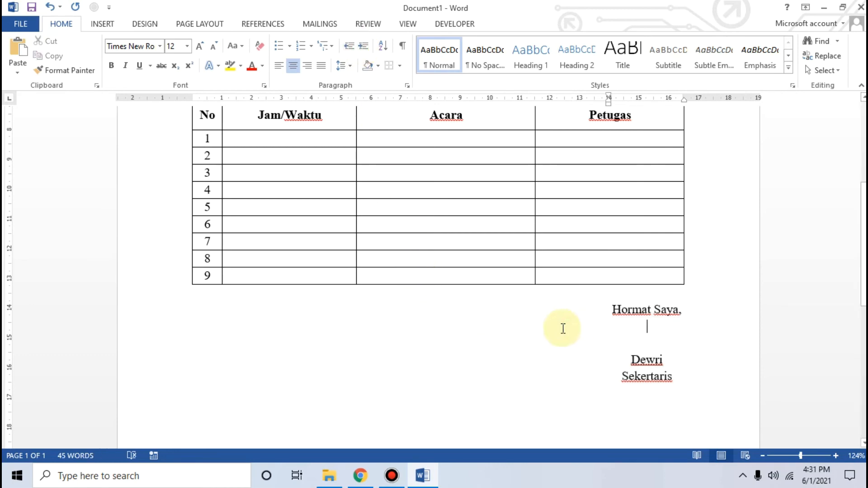
Step: Compare the signature block's position with the article's enlarged final sample and return to the Word document
scroll(543, 335, down, 3)
click(417, 482)
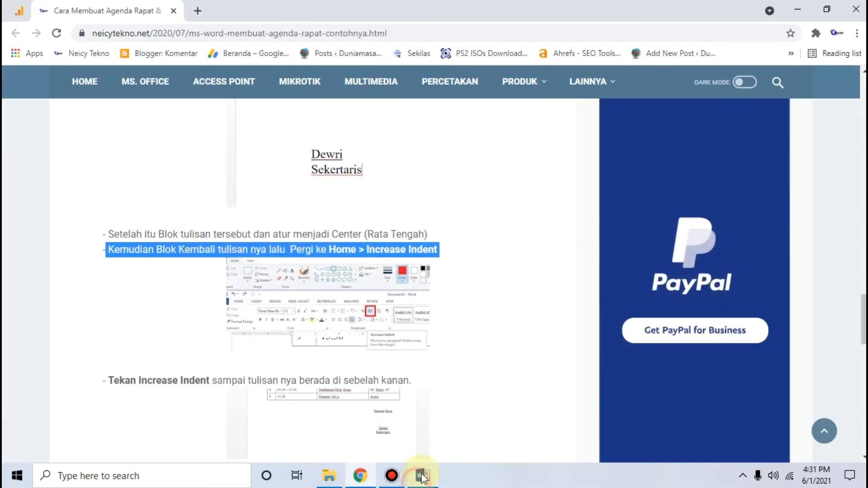
scroll(395, 348, down, 5)
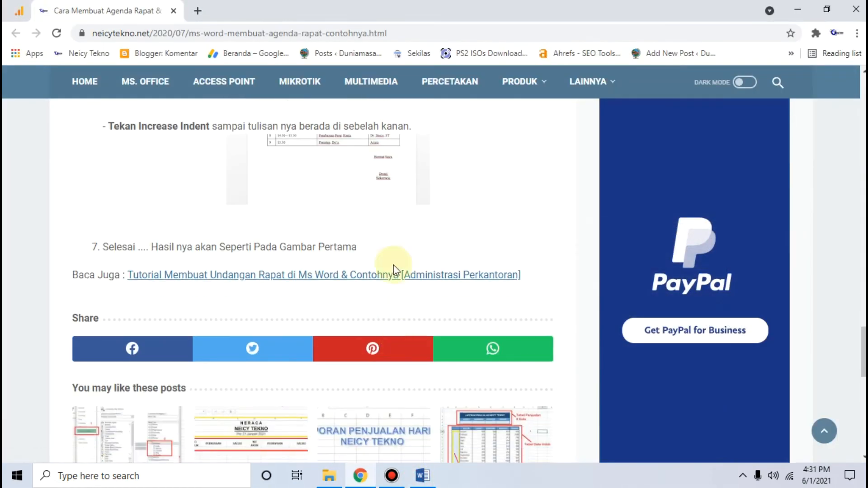
click(378, 175)
click(421, 475)
Step: Review the agenda page from letterhead to signature block at 80% to 140% zoom and switch back to the article in the browser
scroll(523, 232, up, 8)
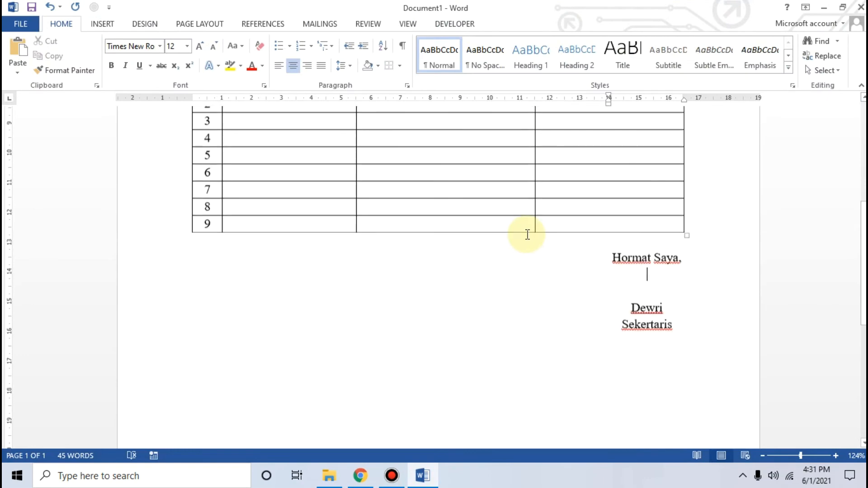
scroll(523, 232, down, 2)
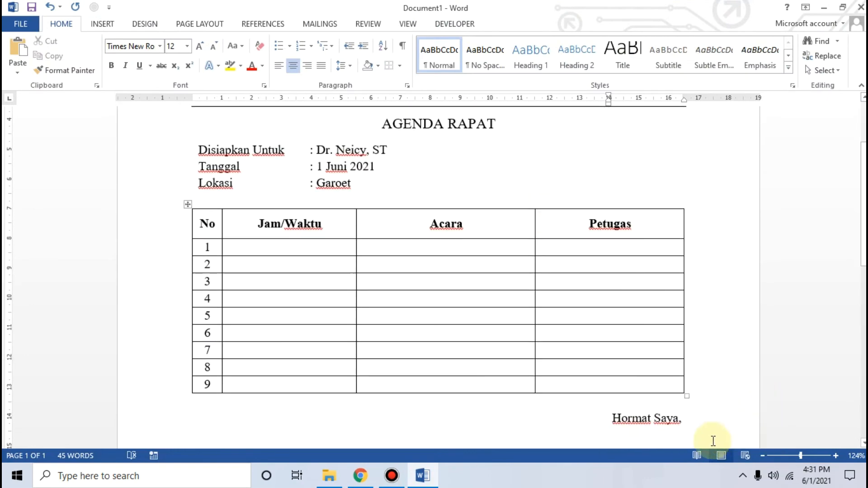
scroll(602, 321, down, 2)
click(794, 457)
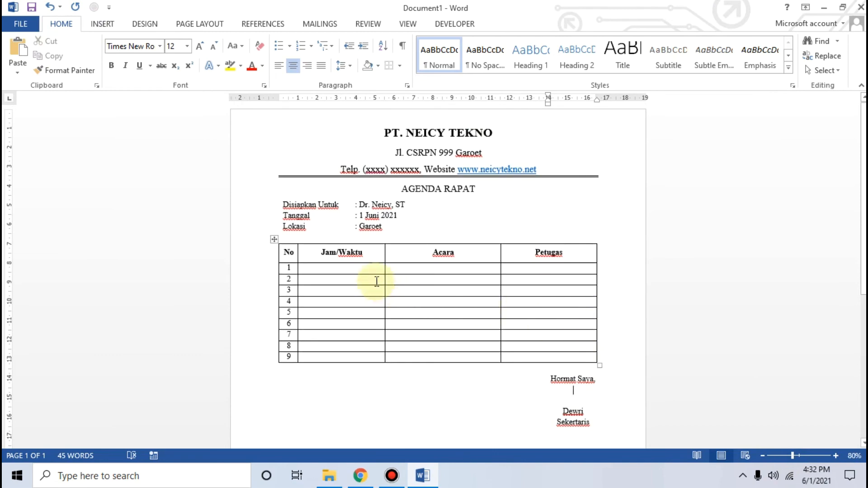
scroll(366, 273, down, 1)
click(352, 245)
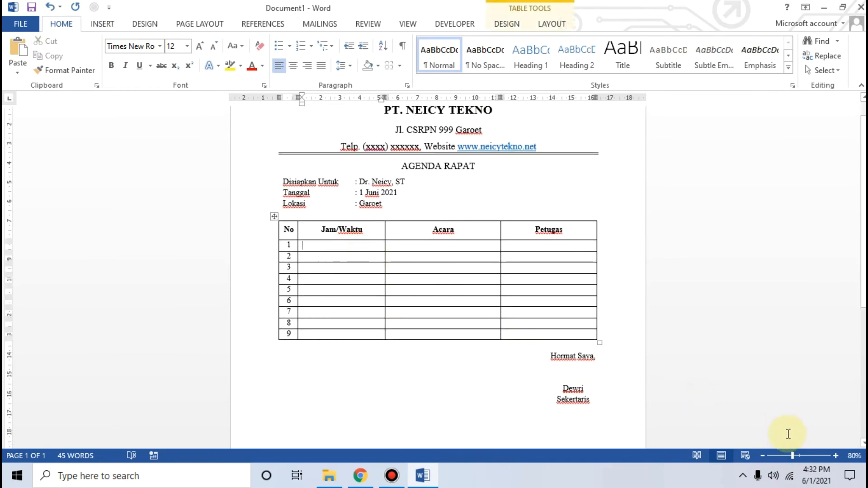
click(797, 455)
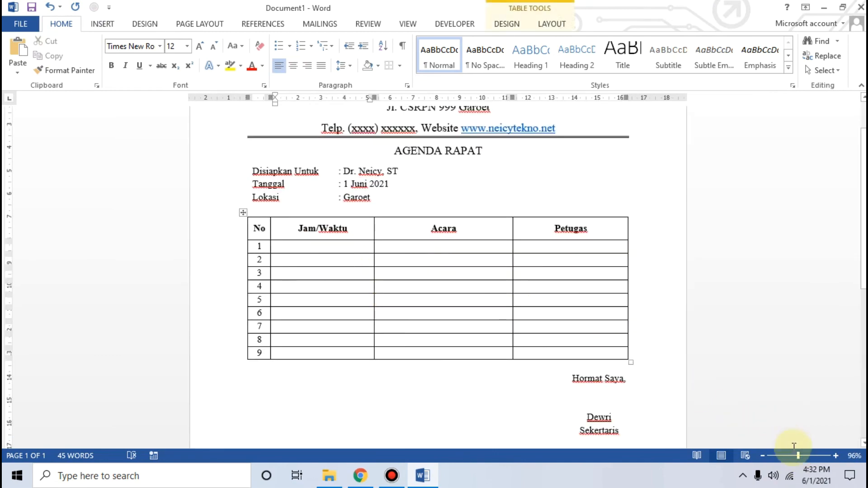
click(801, 456)
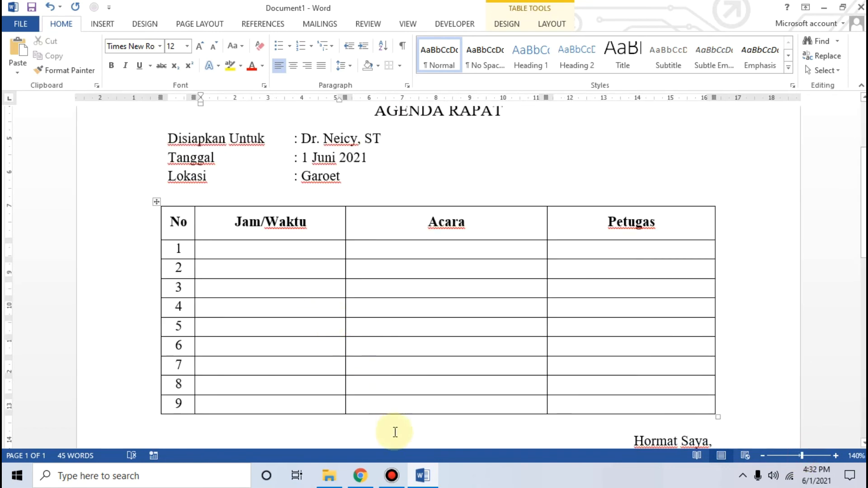
click(360, 476)
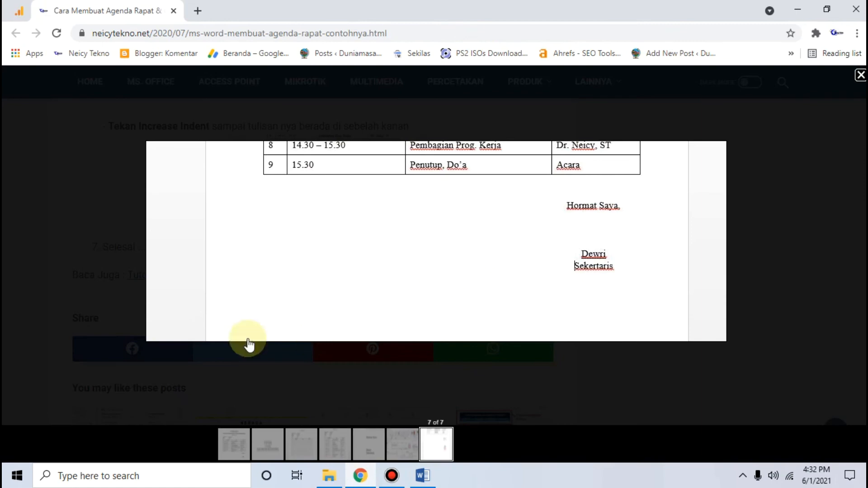
Step: View the article's enlarged sample of the filled-in agenda table and compare it with the agenda in the Word document
click(330, 446)
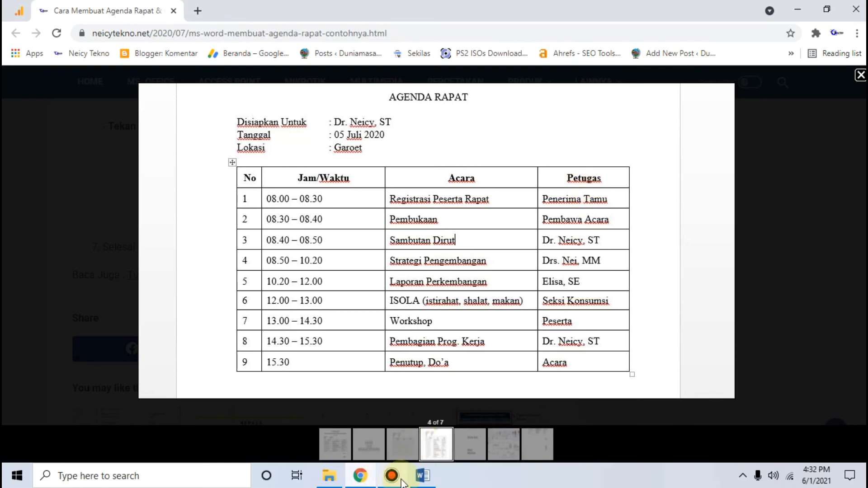
click(423, 476)
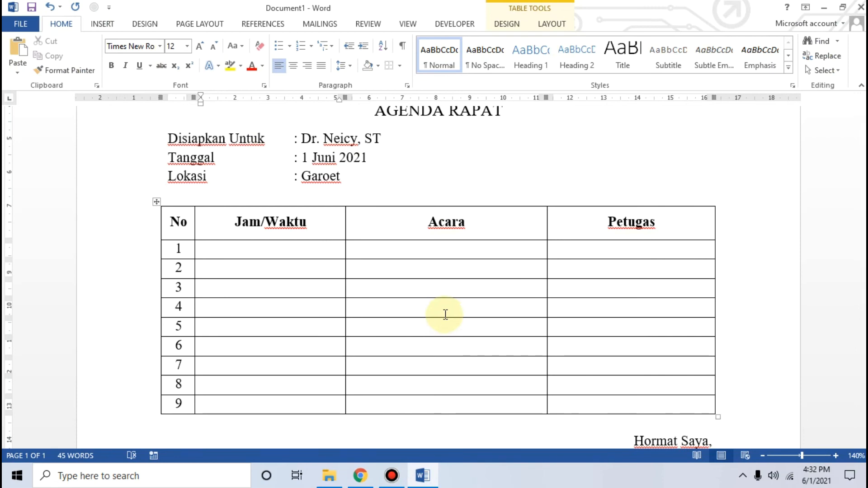
scroll(469, 314, up, 3)
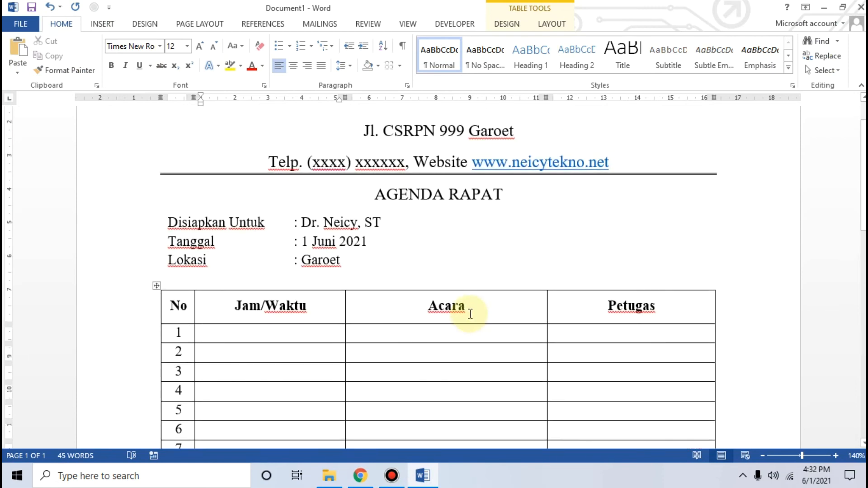
Step: Preview the agenda for printing at 82%, examine it from letterhead to signature block, and return to the article in the browser
key(ctrl+p)
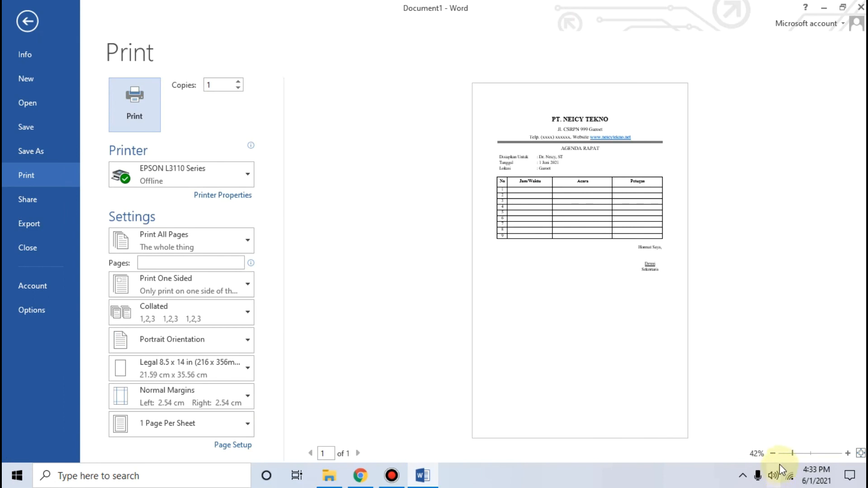
click(803, 454)
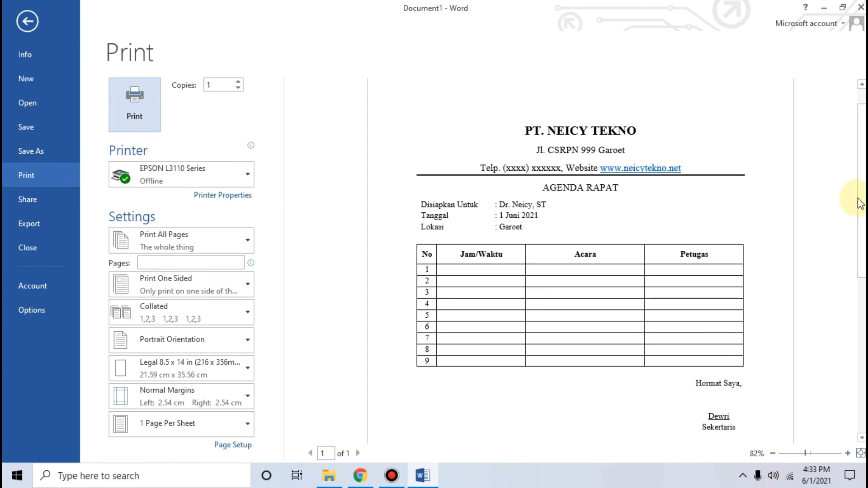
scroll(822, 217, down, 1)
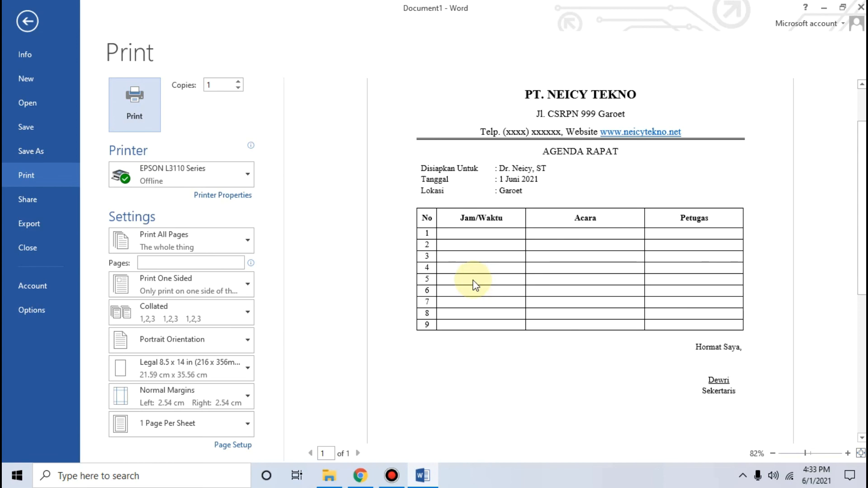
click(420, 478)
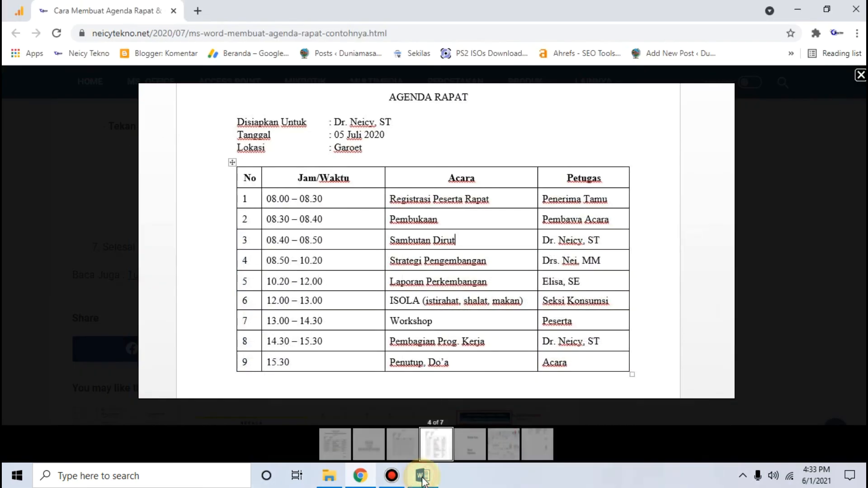
Step: Close the enlarged sample, review the article's letterhead and agenda table instructions in steps 3 and 4, and switch back to Word's print preview
click(19, 226)
scroll(137, 216, up, 10)
scroll(138, 219, up, 15)
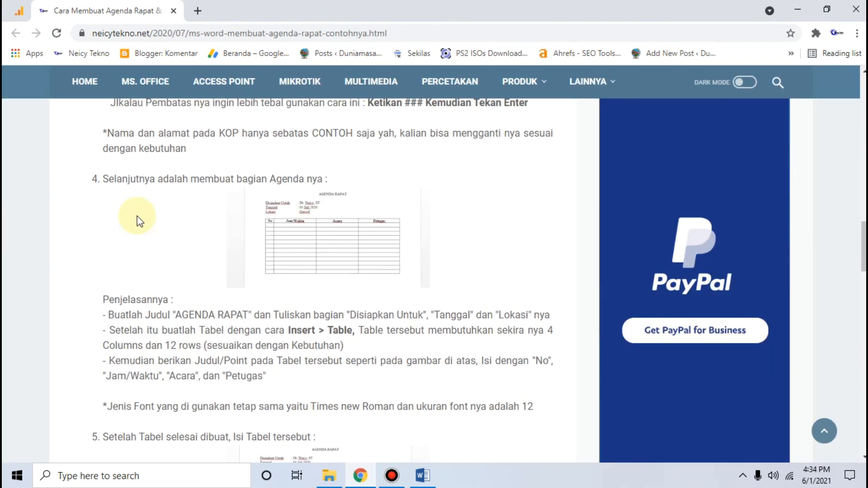
scroll(139, 216, down, 10)
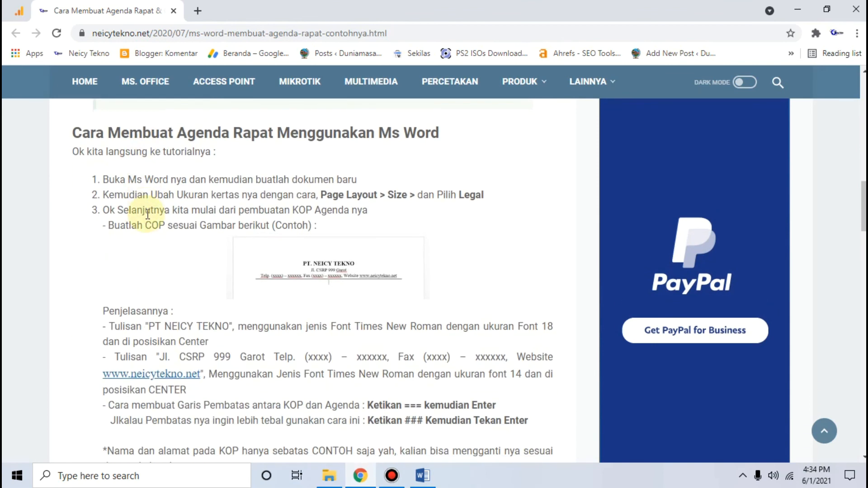
scroll(147, 213, down, 3)
drag(102, 184, 179, 319)
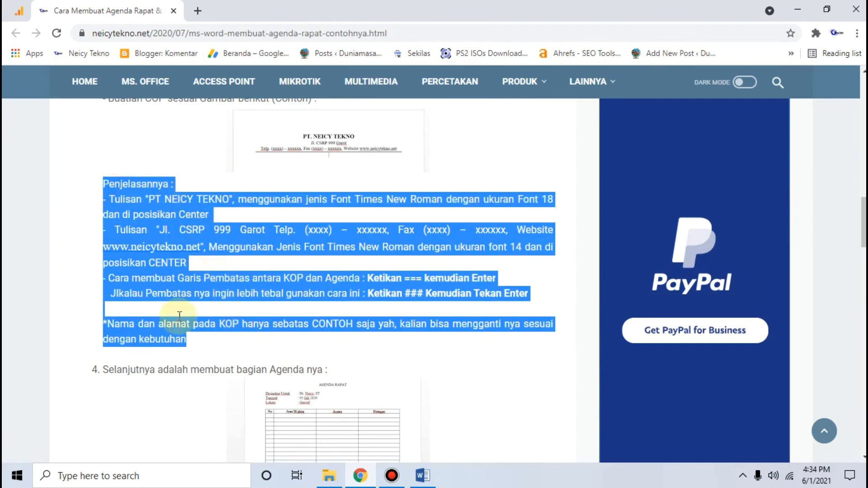
click(59, 207)
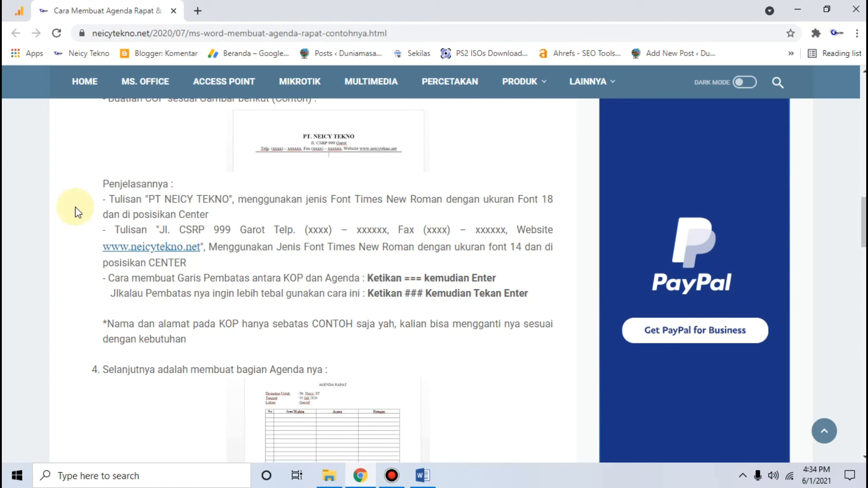
scroll(143, 218, down, 5)
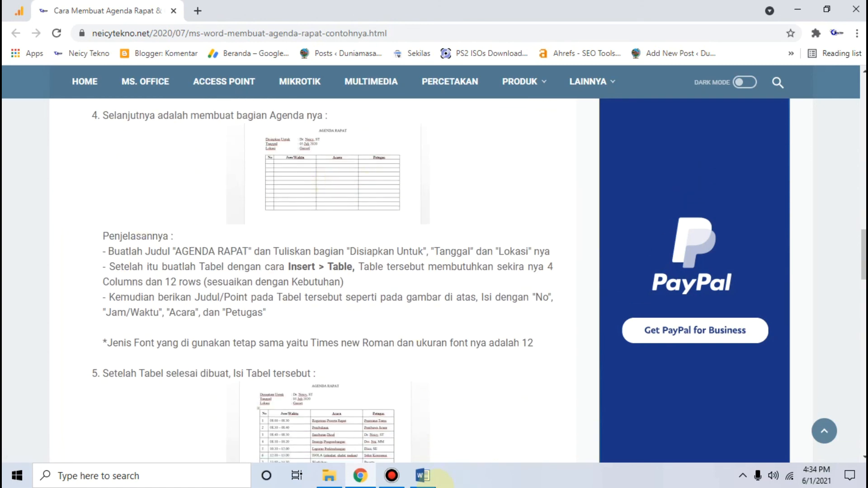
click(423, 476)
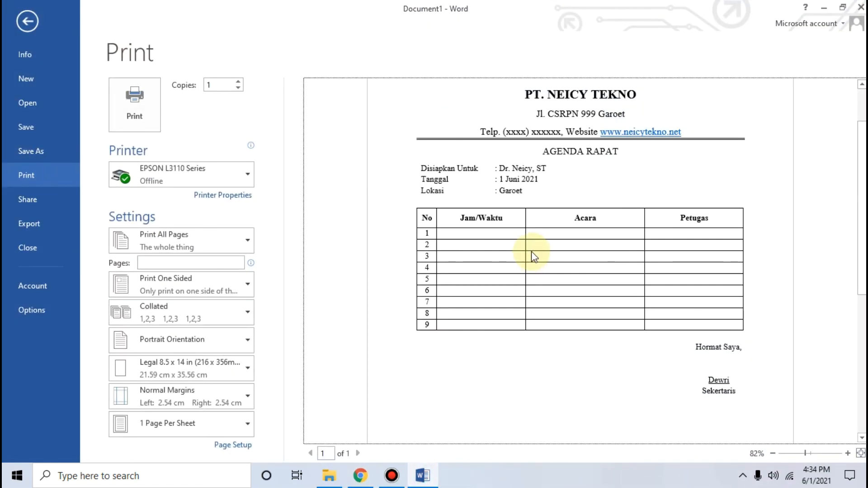